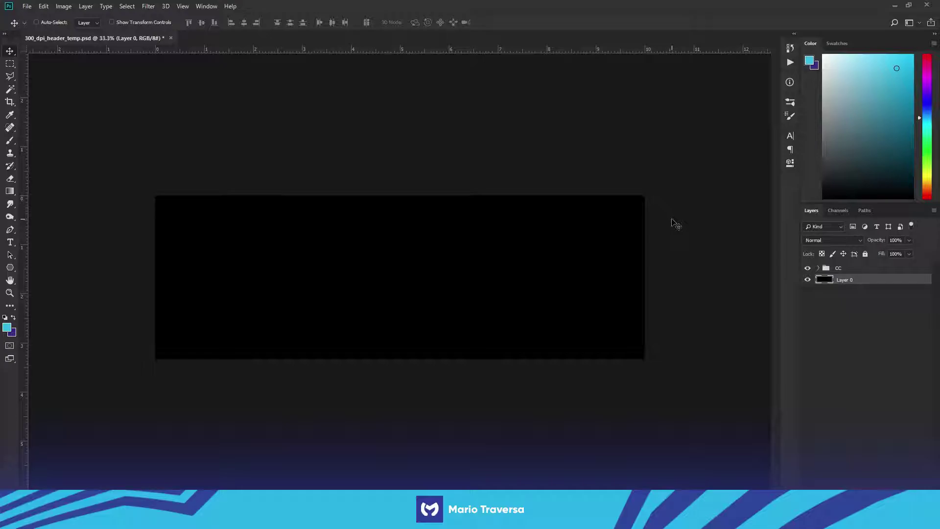
# Add a new layer and fill a long, thin horizontal rectangular selection near the canvas centre with the cyan foreground colour
pyautogui.click(9, 64)
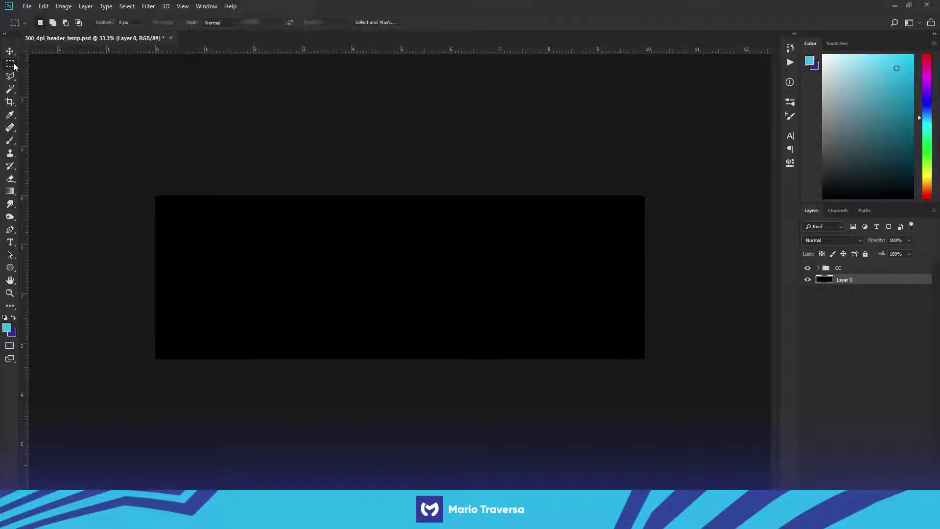
pyautogui.hotkey('ctrl', 'shift', 'n')
pyautogui.press('Return')
pyautogui.moveTo(304, 261); pyautogui.dragTo(459, 283)
pyautogui.hotkey('alt', 'BackSpace')
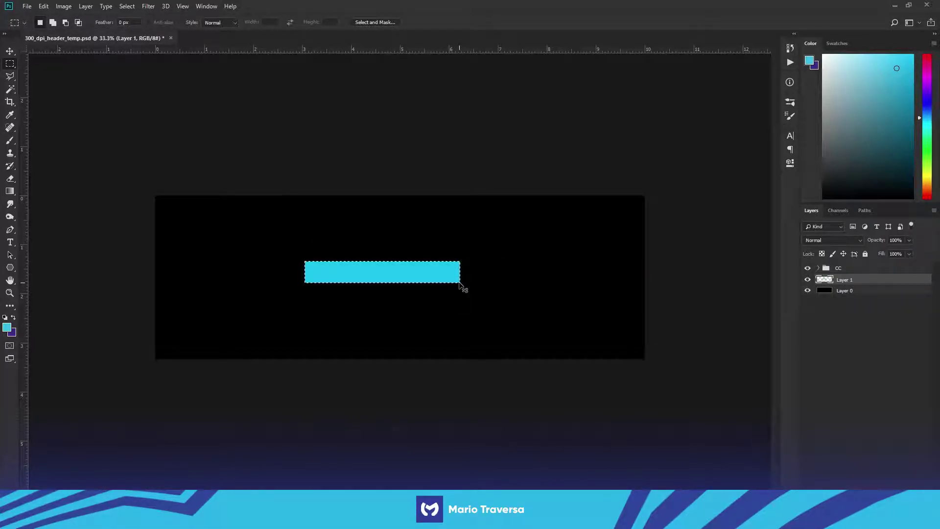
# Shift the cyan bar toward the canvas's left side and rotate it 45° with Free Transform
pyautogui.press('v')
pyautogui.moveTo(410, 277); pyautogui.dragTo(363, 280)
pyautogui.hotkey('ctrl', 't')
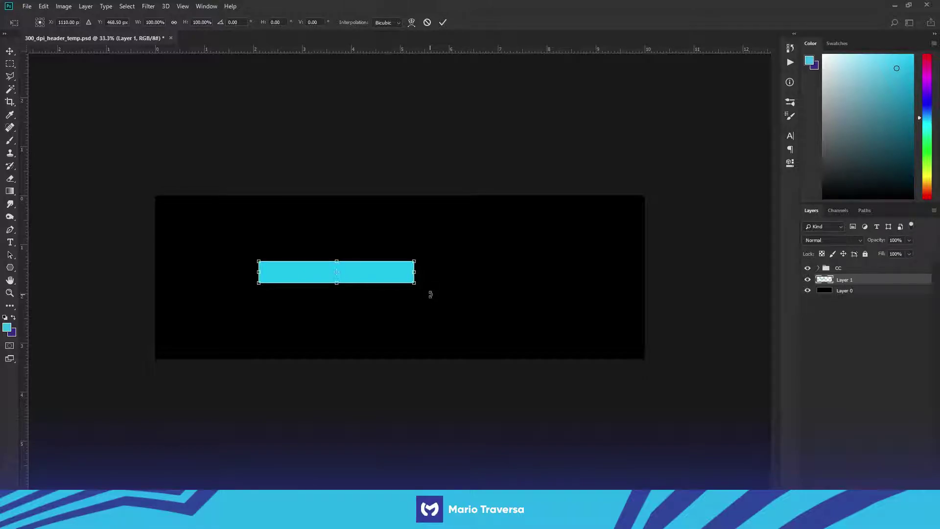
pyautogui.moveTo(431, 300); pyautogui.dragTo(382, 337)
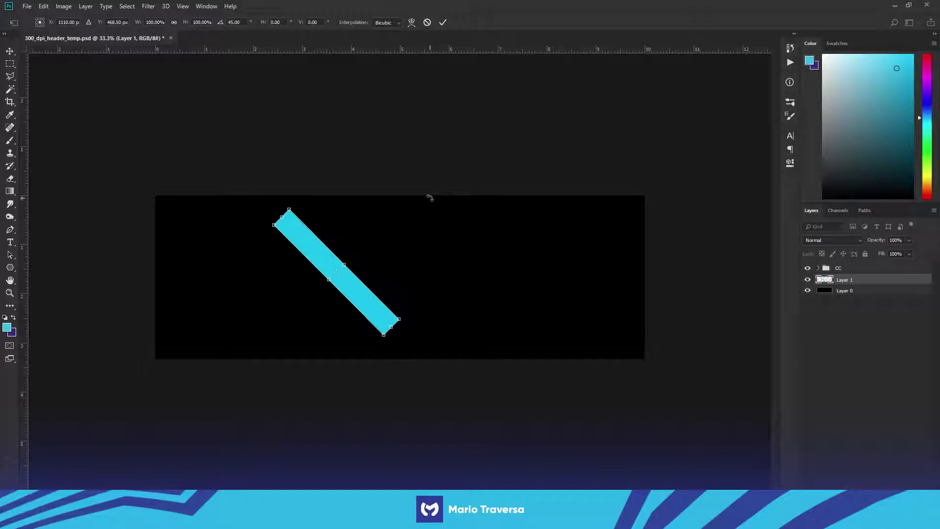
pyautogui.click(443, 22)
# Duplicate the diagonal bar twice, placing bars at the canvas's upper-left edge, lower-left edge and left of centre
pyautogui.moveTo(372, 276); pyautogui.dragTo(287, 374)
pyautogui.click(267, 374)
pyautogui.keyDown('alt'); pyautogui.moveTo(236, 354); pyautogui.dragTo(390, 306); pyautogui.keyUp('alt')
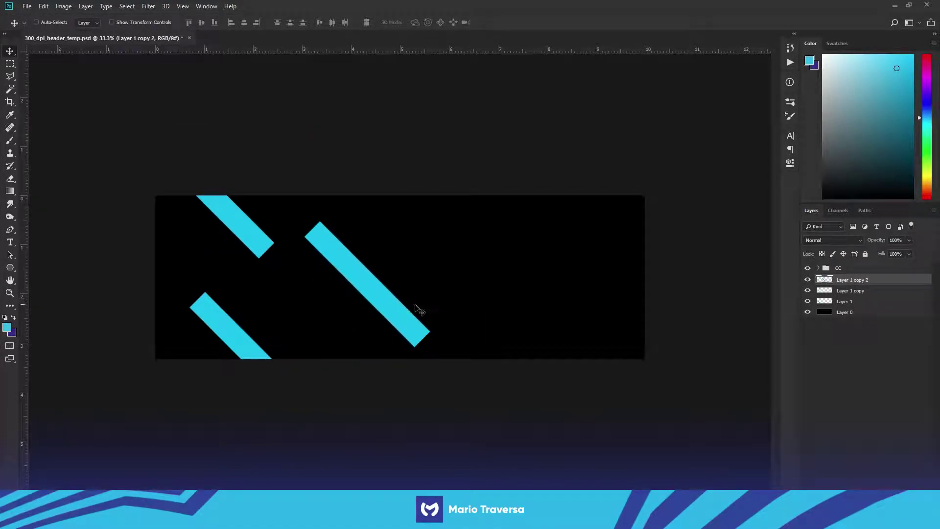
# Shift all three diagonal bars slightly left together and settle the uncropped bar a little lower
pyautogui.keyDown('shift'); pyautogui.click(843, 303); pyautogui.keyUp('shift')
pyautogui.moveTo(494, 403); pyautogui.dragTo(472, 403)
pyautogui.hotkey('ctrl', 'z')
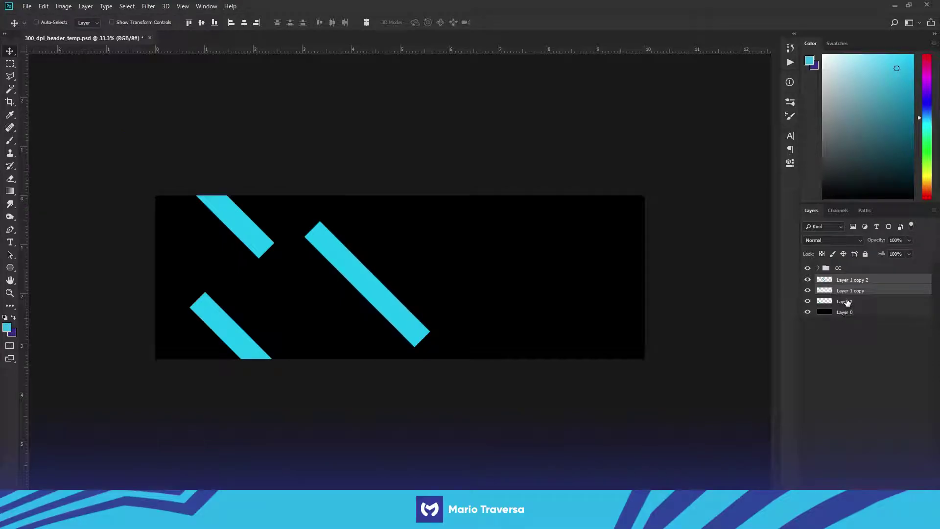
pyautogui.moveTo(427, 424); pyautogui.dragTo(427, 404)
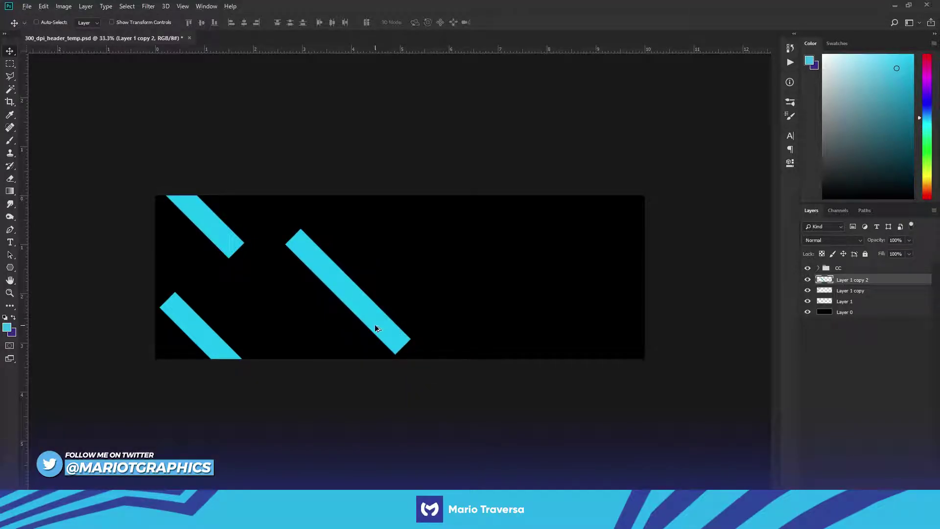
# Duplicate the large bar to its right and scale the copy down to about a third of its size
pyautogui.moveTo(376, 328); pyautogui.dragTo(481, 319)
pyautogui.hotkey('ctrl', 'alt', 't')
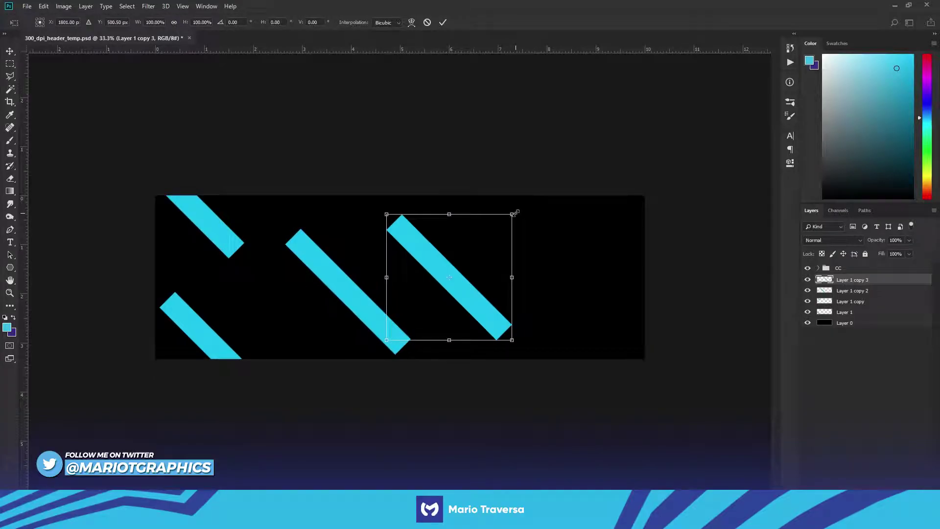
pyautogui.moveTo(516, 213); pyautogui.dragTo(489, 267)
pyautogui.click(443, 22)
# Lengthen the small stripe by aligning a duplicate end to end with it and merging both pieces into one layer
pyautogui.hotkey('ctrl', '1')
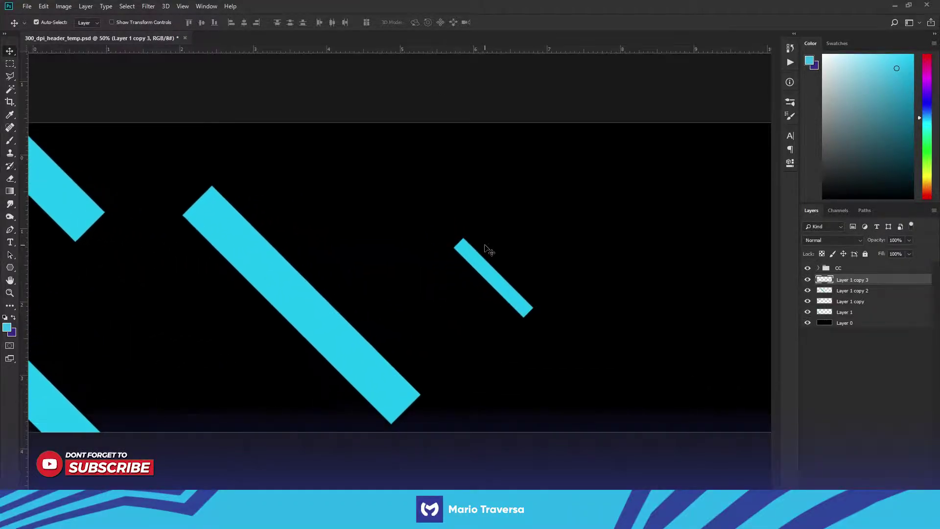
pyautogui.hscroll(3, 447, 466)
pyautogui.scroll(1, 447, 465)
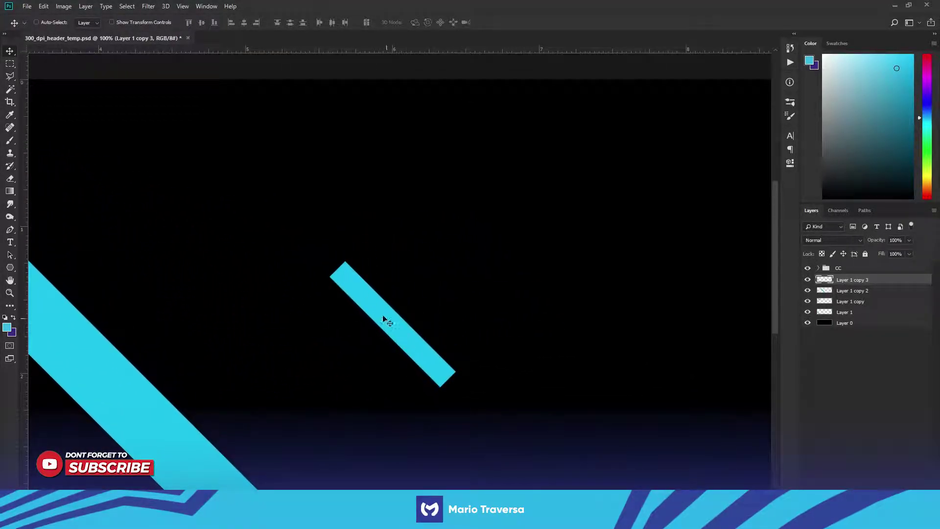
pyautogui.moveTo(406, 357); pyautogui.dragTo(319, 251)
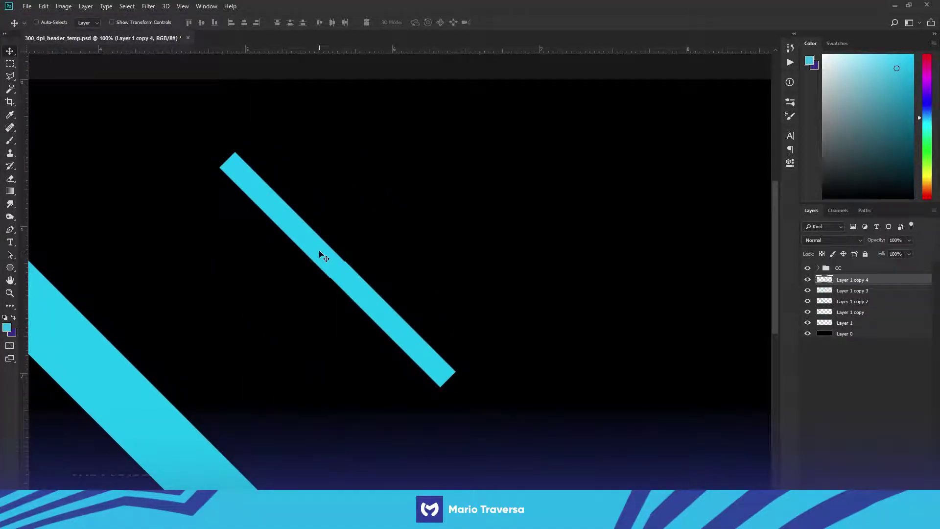
pyautogui.moveTo(310, 241); pyautogui.dragTo(254, 291)
pyautogui.hotkey('ctrl', 'z')
pyautogui.hotkey('ctrl', '-')
pyautogui.hotkey('ctrl', '-')
pyautogui.hotkey('ctrl', '-')
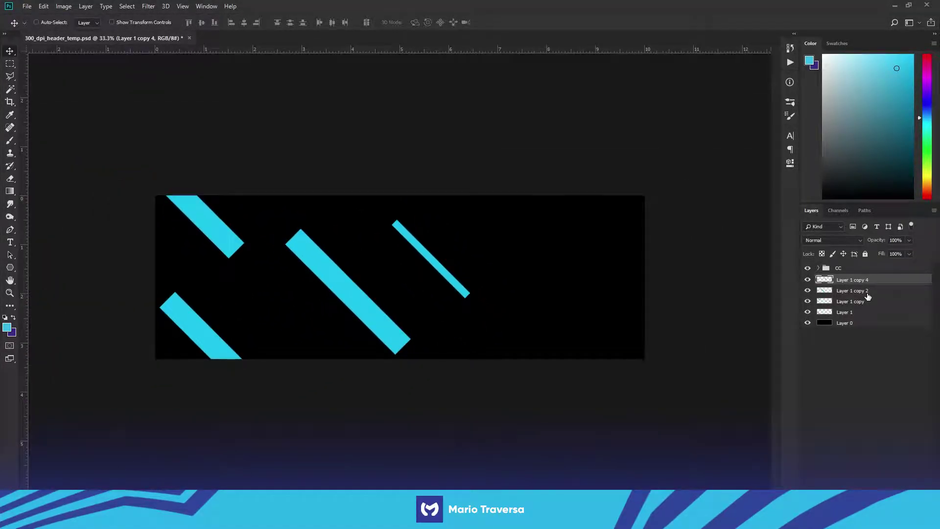
# Arrange the thin stripe and two copies beside the lower-left bar, at the bottom edge and along the large bar's left side
pyautogui.moveTo(448, 324); pyautogui.dragTo(201, 313)
pyautogui.moveTo(273, 337); pyautogui.dragTo(405, 397)
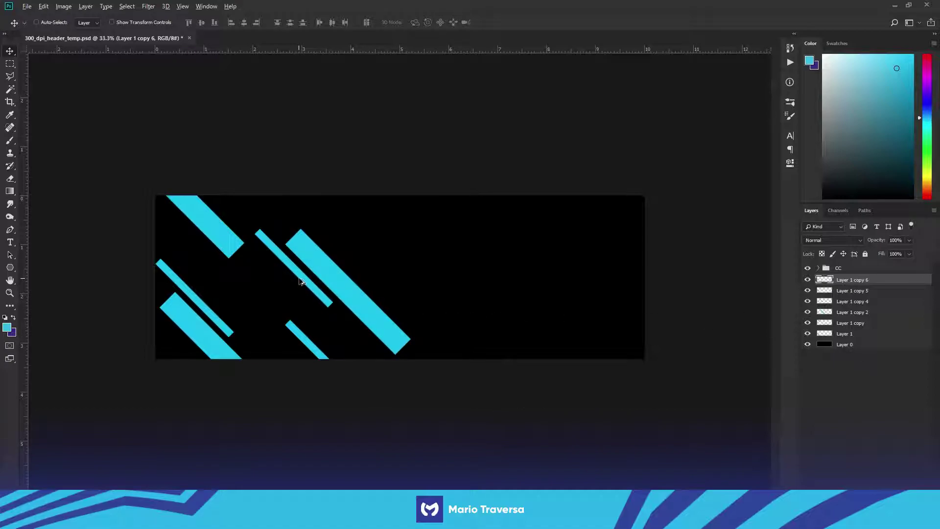
# Duplicate a thin stripe onto the empty area right of the large bar and shrink the copy to hairline thickness
pyautogui.moveTo(300, 282); pyautogui.dragTo(450, 208)
pyautogui.hotkey('ctrl', 't')
pyautogui.moveTo(511, 244); pyautogui.dragTo(498, 289)
pyautogui.click(442, 22)
# Duplicate the hairline stripe and align the copy end to end with its upper-left end
pyautogui.hotkey('ctrl', '+')
pyautogui.hotkey('ctrl', '+')
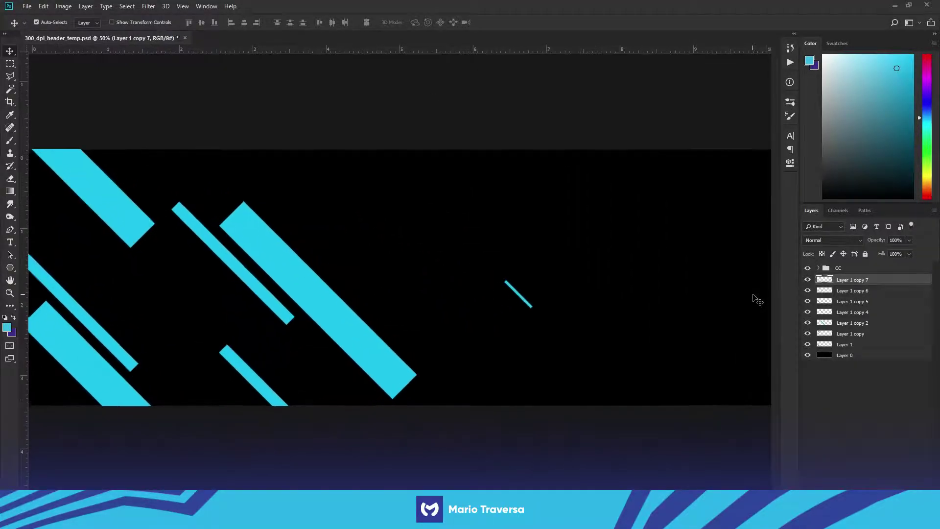
pyautogui.scroll(3, 512, 403)
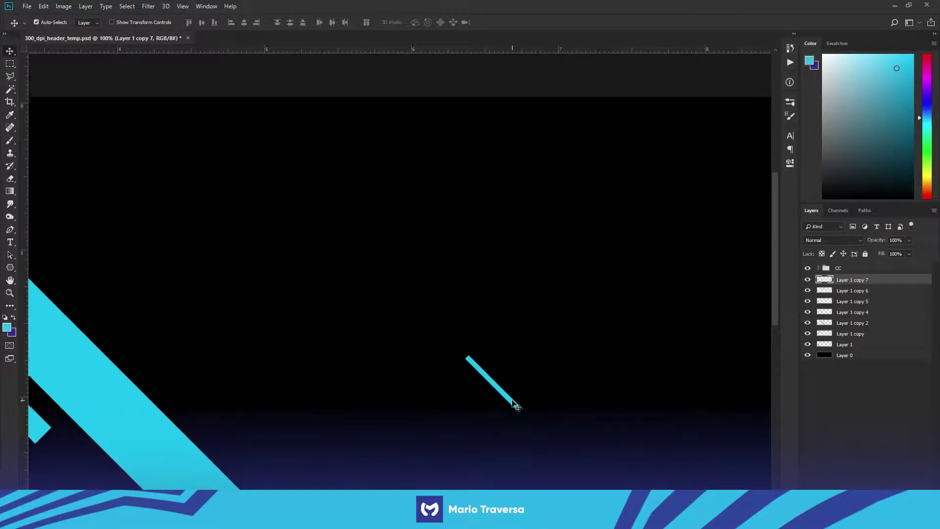
pyautogui.scroll(-5, 544, 412)
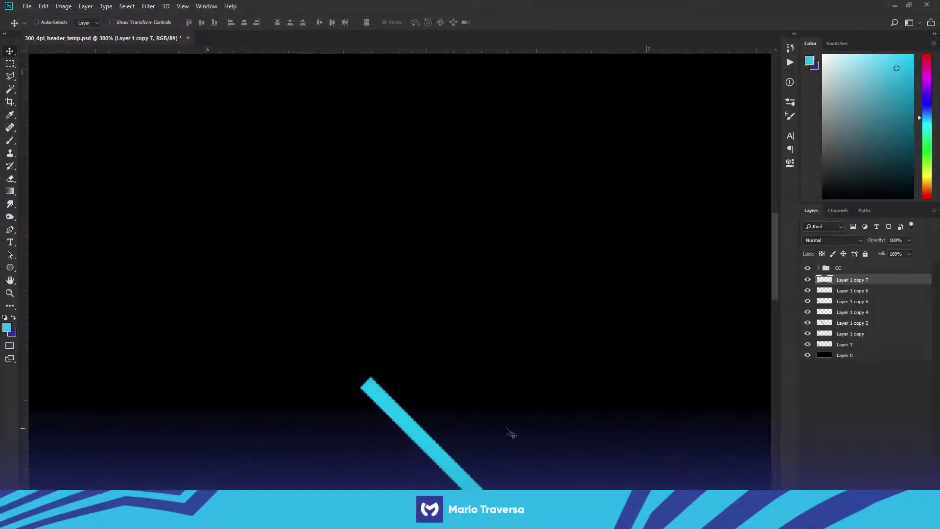
pyautogui.keyDown('alt'); pyautogui.moveTo(506, 422); pyautogui.dragTo(391, 309); pyautogui.keyUp('alt')
pyautogui.press('Down')
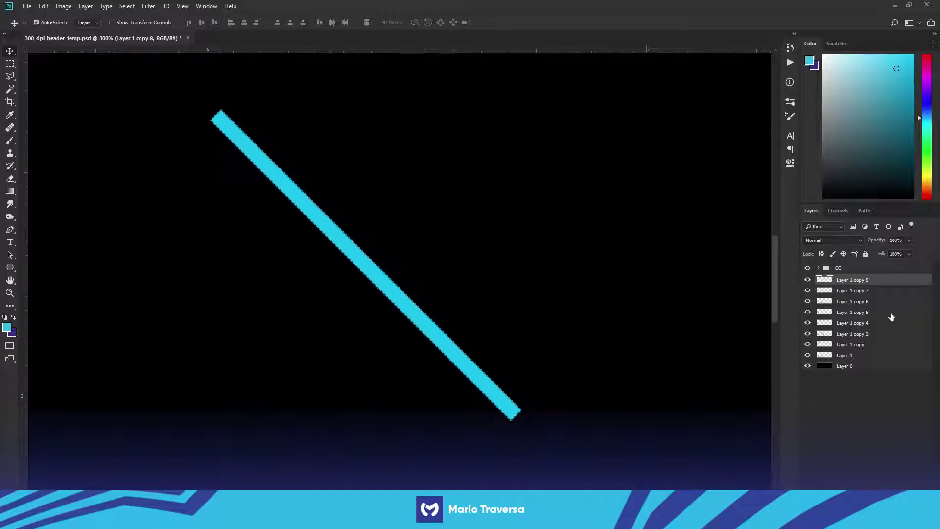
# Extend the hairline with another aligned duplicate and merge its pieces into a single layer
pyautogui.scroll(3, 527, 401)
pyautogui.keyDown('alt'); pyautogui.moveTo(387, 362); pyautogui.dragTo(243, 225); pyautogui.keyUp('alt')
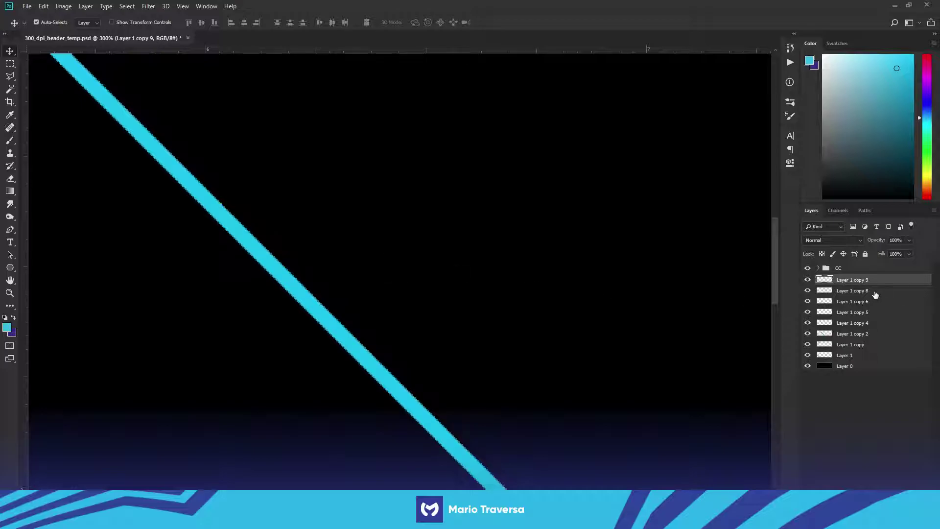
pyautogui.hotkey('ctrl', 'e')
pyautogui.hotkey('ctrl', '-')
pyautogui.hotkey('ctrl', '-')
pyautogui.hotkey('ctrl', '-')
pyautogui.hotkey('ctrl', '-')
pyautogui.hotkey('ctrl', '-')
pyautogui.hotkey('ctrl', '-')
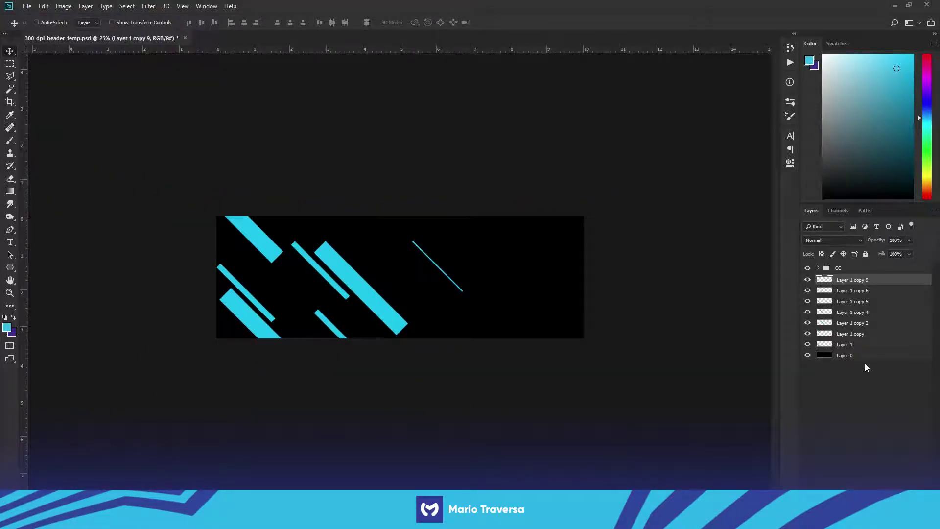
# Distribute the hairline and three copies around the bars at the upper left, lower left, centre gap and right of the large bar
pyautogui.moveTo(559, 376); pyautogui.dragTo(372, 304)
pyautogui.keyDown('alt'); pyautogui.moveTo(515, 386); pyautogui.dragTo(372, 420); pyautogui.keyUp('alt')
pyautogui.keyDown('alt'); pyautogui.moveTo(387, 422); pyautogui.dragTo(389, 346); pyautogui.keyUp('alt')
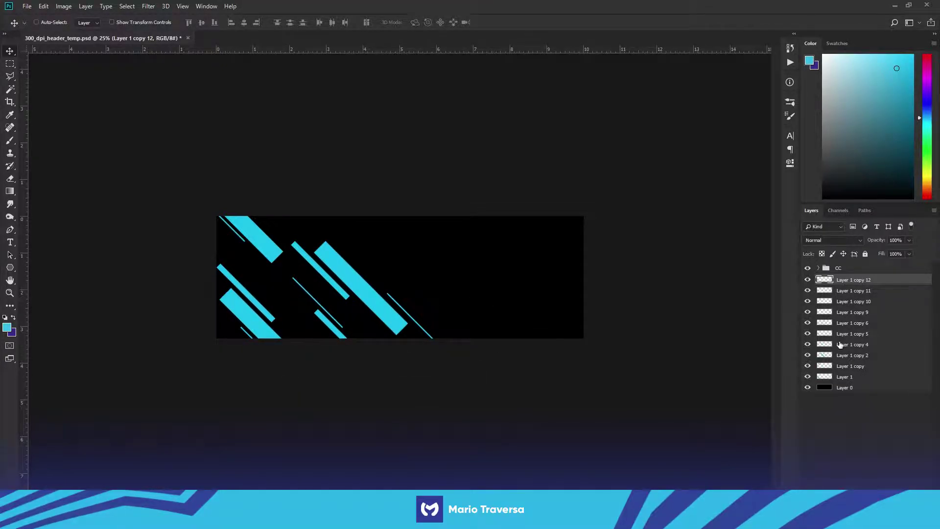
# Duplicate the medium stripe on Layer 1 copy 6 and place the copy at the canvas's top edge above the large bar
pyautogui.click(850, 377)
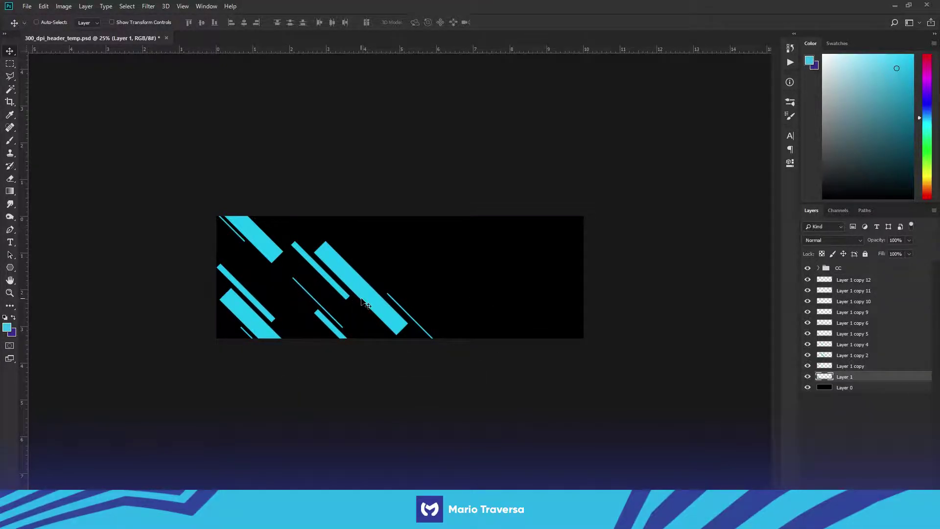
pyautogui.click(857, 324)
pyautogui.moveTo(400, 349); pyautogui.dragTo(416, 241)
pyautogui.moveTo(444, 274); pyautogui.dragTo(445, 278)
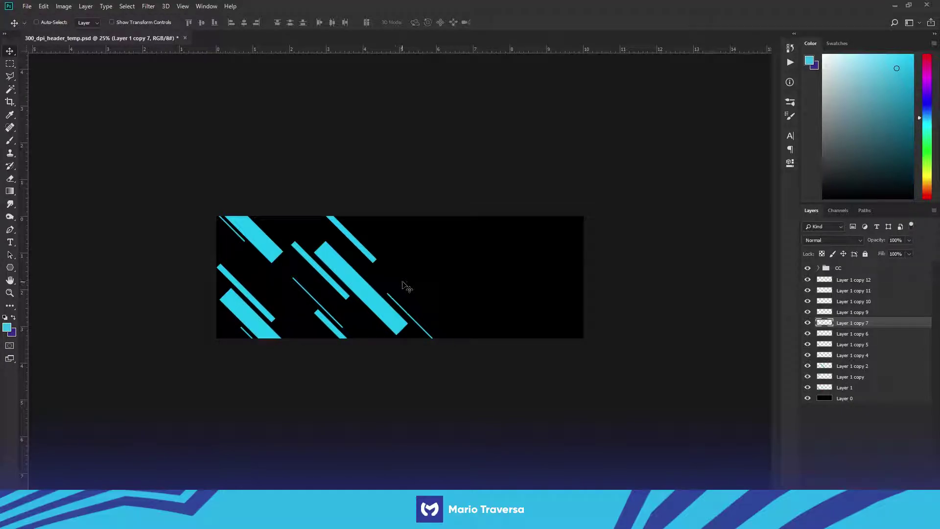
# Add a new layer directly above Layer 0 and paint one large soft purple brush dab at the canvas's lower-left corner
pyautogui.click(13, 318)
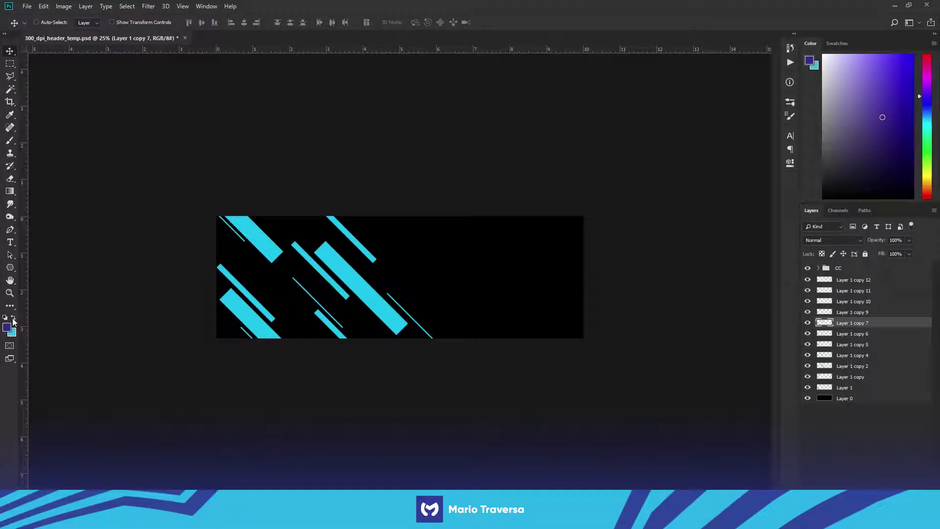
pyautogui.press('b')
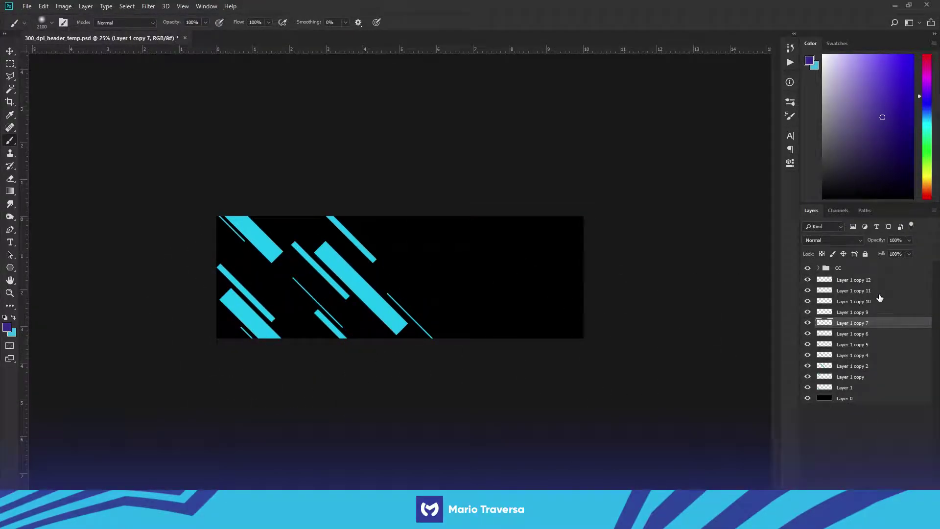
pyautogui.click(845, 398)
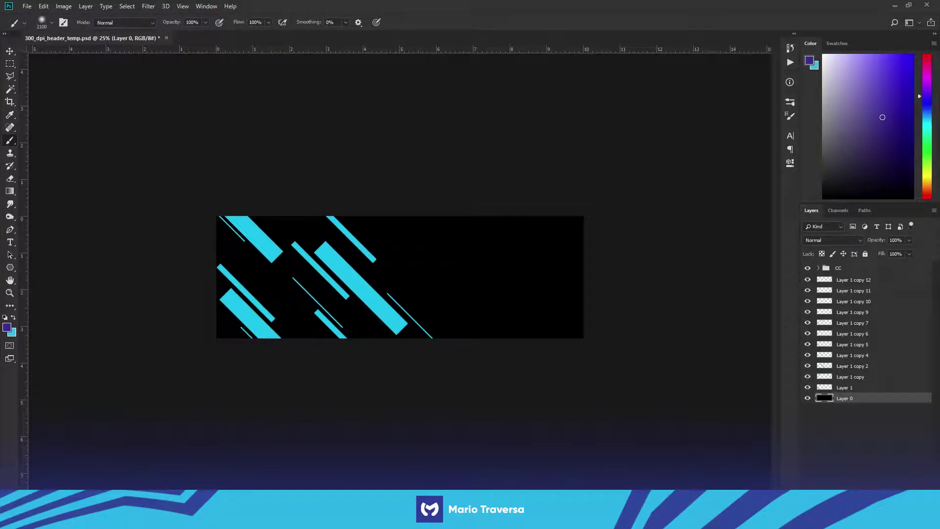
pyautogui.click(906, 486)
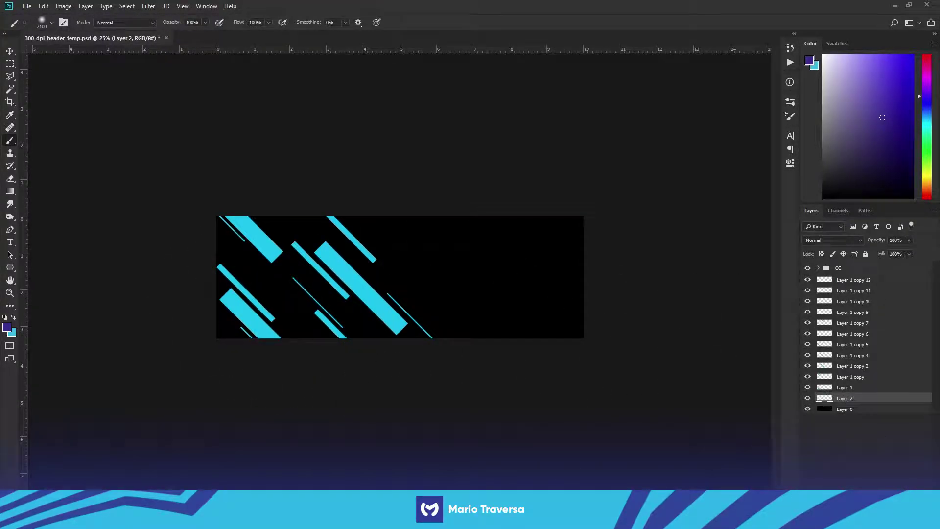
pyautogui.click(216, 338)
# Enlarge the purple glow so it spreads across the banner, and reduce its layer's fill
pyautogui.press('v')
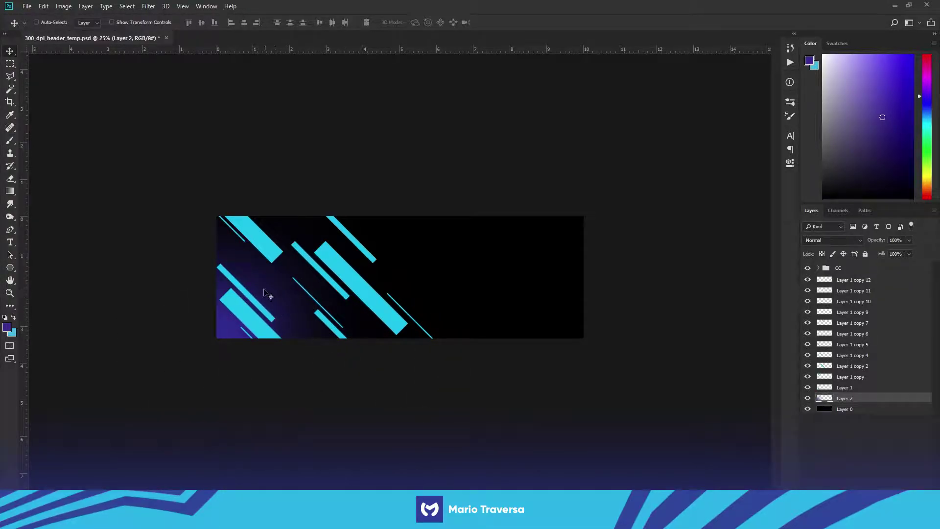
pyautogui.hotkey('ctrl', 't')
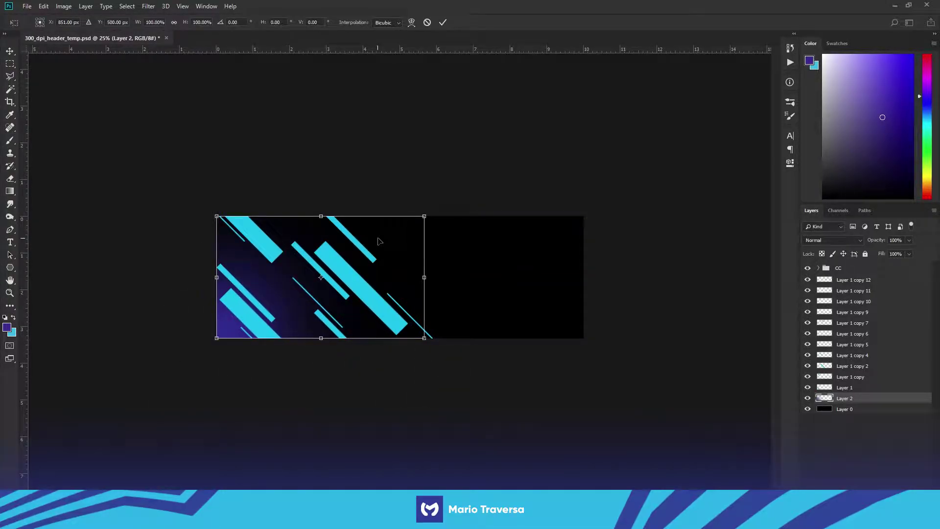
pyautogui.moveTo(425, 214); pyautogui.dragTo(632, 115)
pyautogui.click(441, 23)
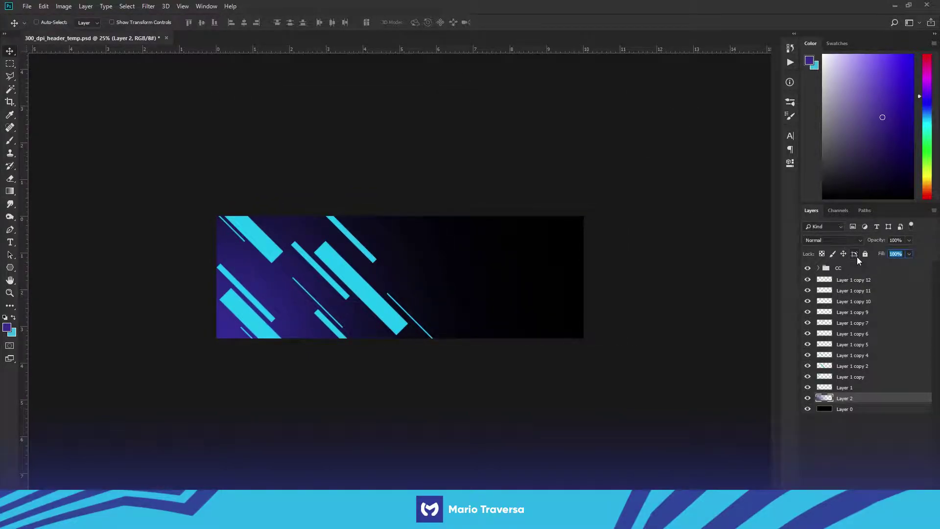
pyautogui.click(841, 420)
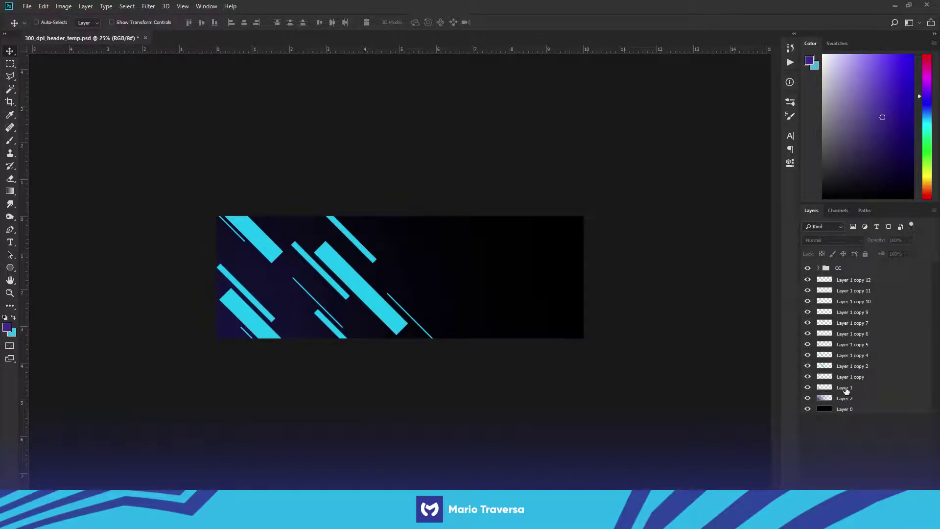
# Add a new layer above Layer 1 copy 12 and swap the foreground colour to cyan
pyautogui.click(852, 282)
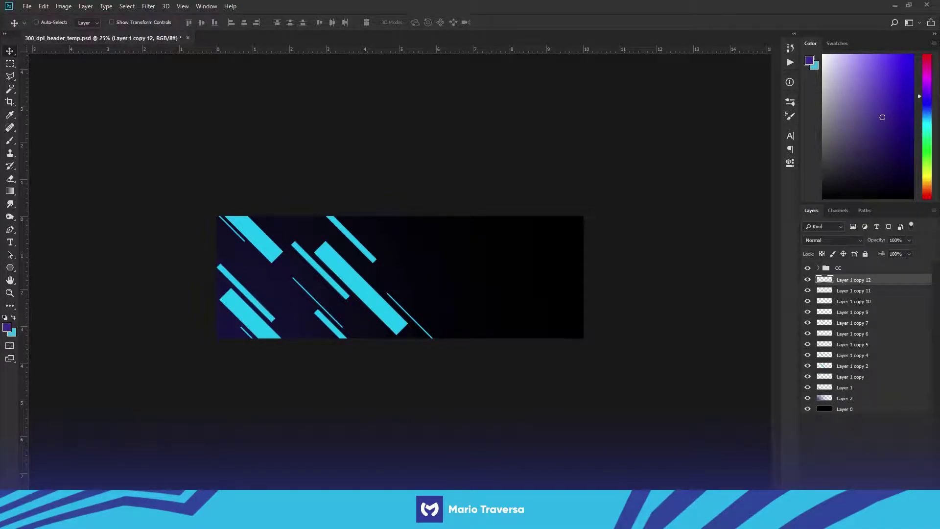
pyautogui.hotkey('ctrl', 'shift', 'alt', 'n')
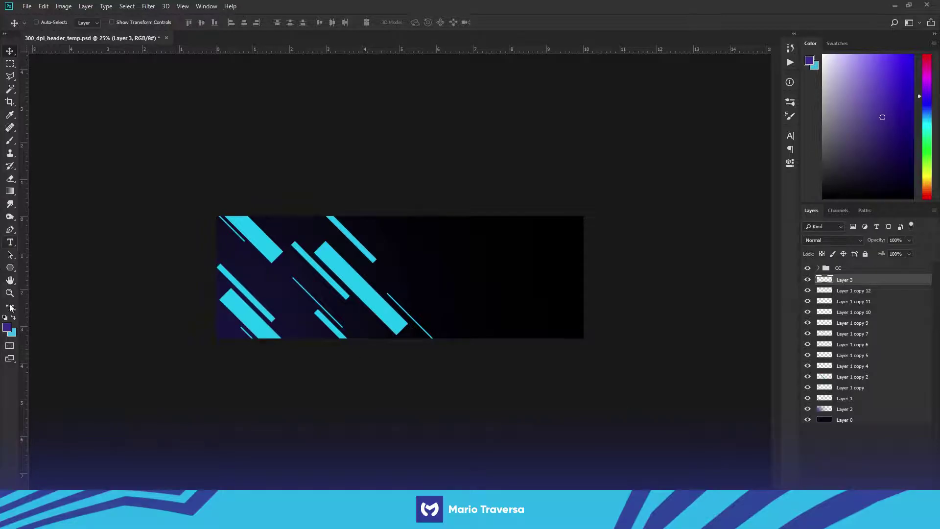
pyautogui.click(14, 319)
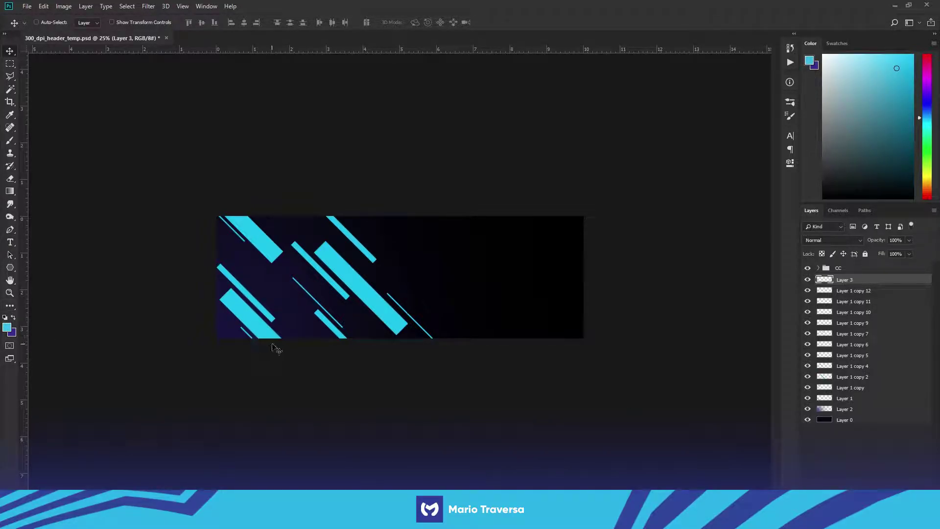
# Reduce the soft brush to 80 px and paint straight cyan glow strokes along the four hairlines
pyautogui.press('b')
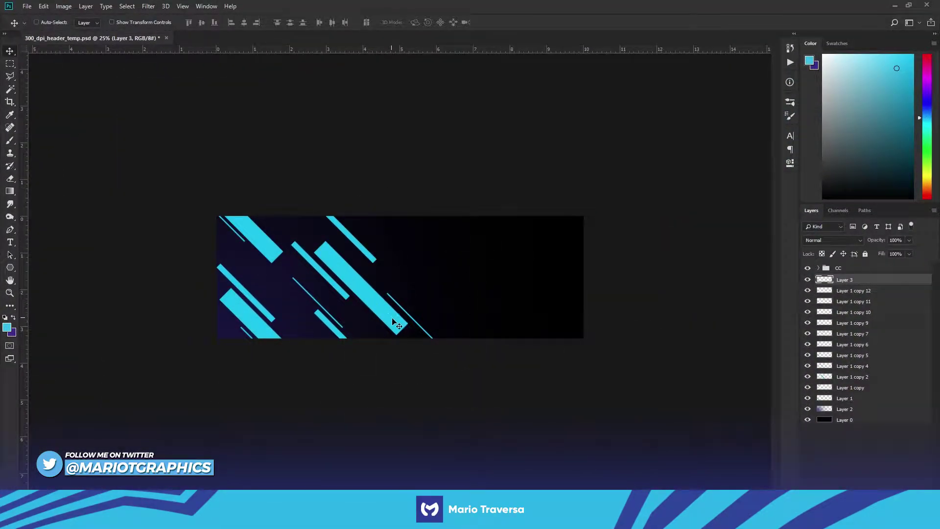
pyautogui.press('b')
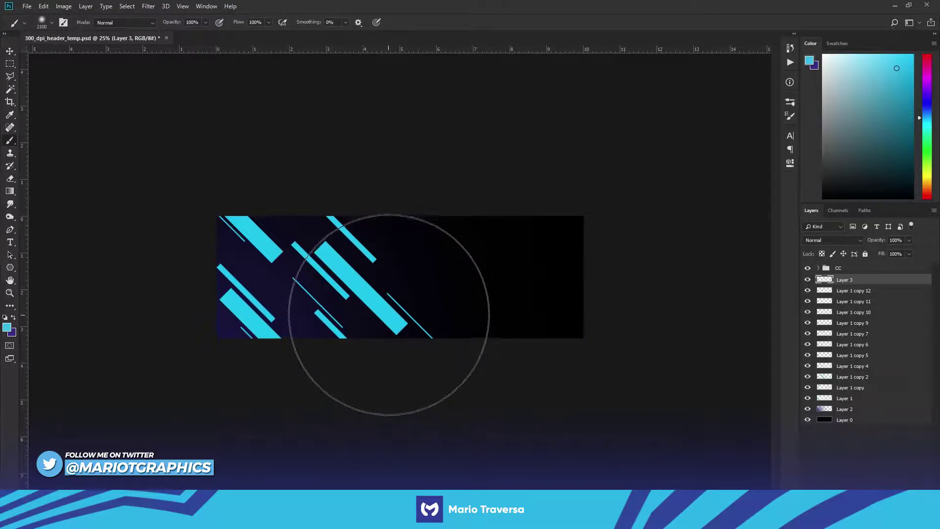
pyautogui.press('[')
pyautogui.press('[')
pyautogui.press('[')
pyautogui.press('[')
pyautogui.press('[')
pyautogui.press('[')
pyautogui.press('[')
pyautogui.press('[')
pyautogui.press('[')
pyautogui.press('[')
pyautogui.press('[')
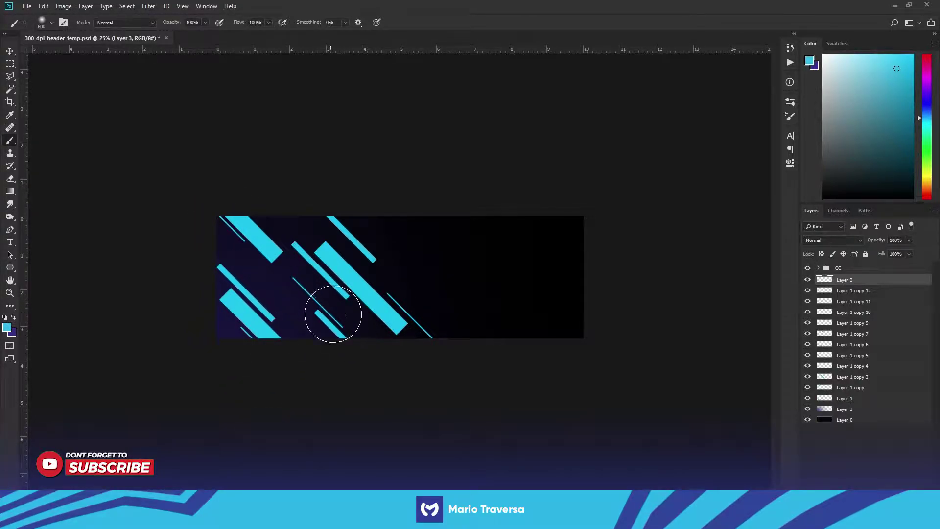
pyautogui.press('[')
pyautogui.press('[')
pyautogui.press('[')
pyautogui.press('[')
pyautogui.press('[')
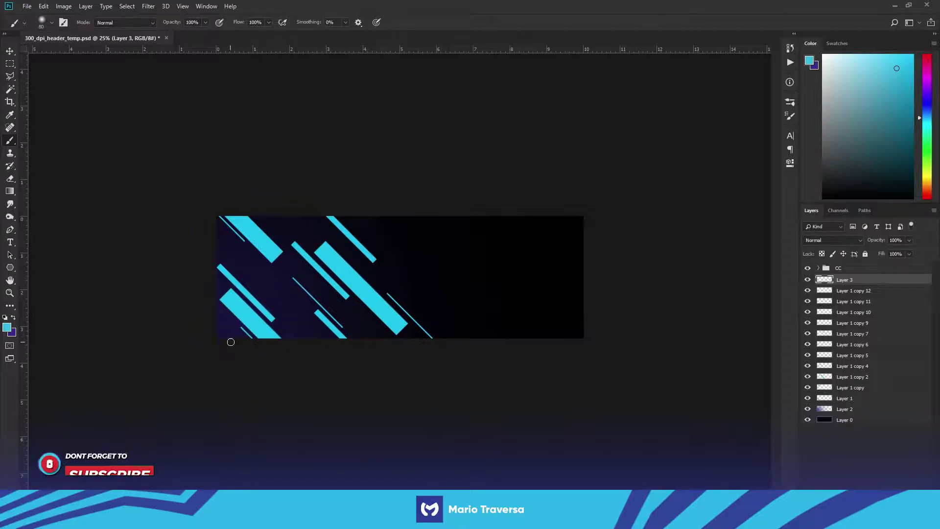
pyautogui.keyDown('shift'); pyautogui.click(256, 344); pyautogui.keyUp('shift')
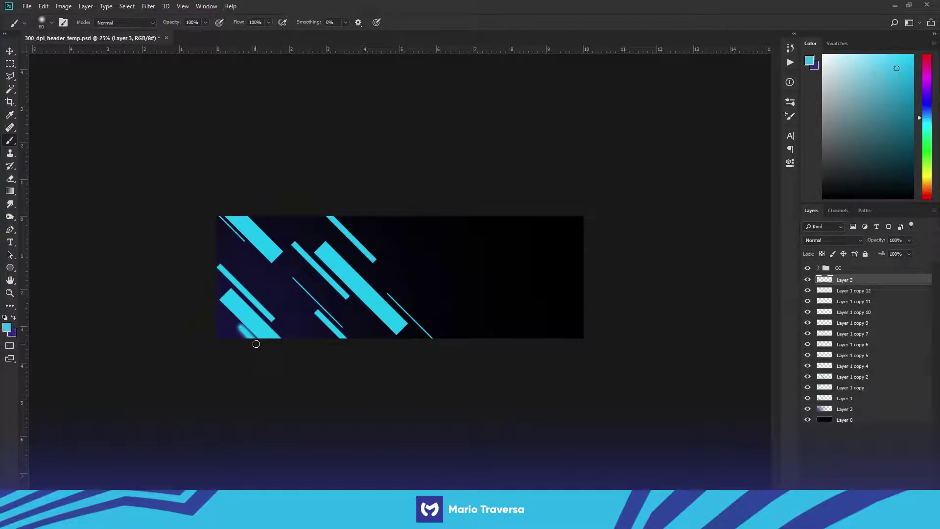
pyautogui.click(293, 278)
pyautogui.keyDown('shift'); pyautogui.click(344, 328); pyautogui.keyUp('shift')
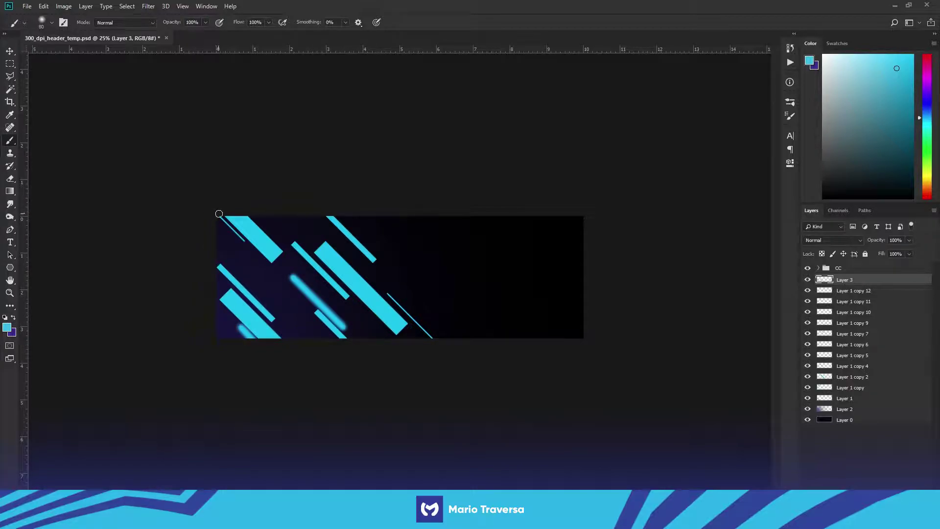
pyautogui.keyDown('shift'); pyautogui.click(246, 244); pyautogui.keyUp('shift')
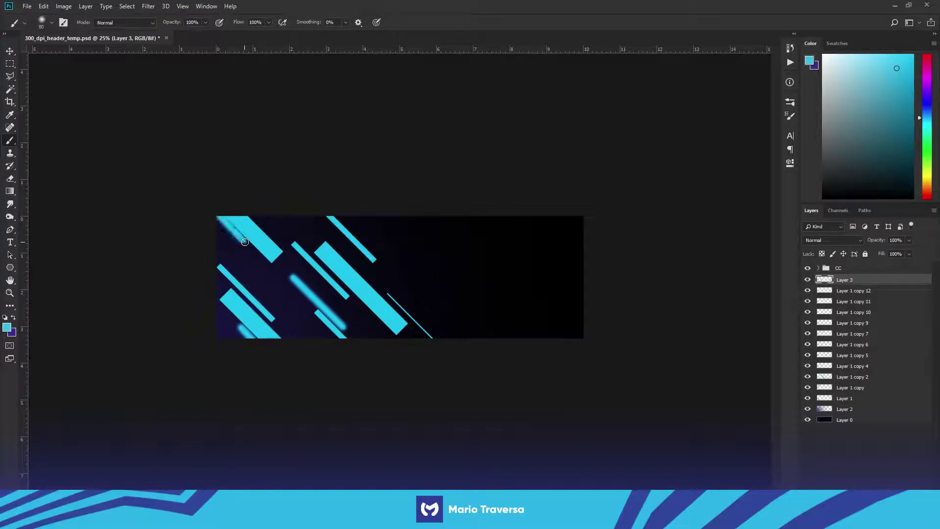
pyautogui.keyDown('shift'); pyautogui.click(437, 342); pyautogui.keyUp('shift')
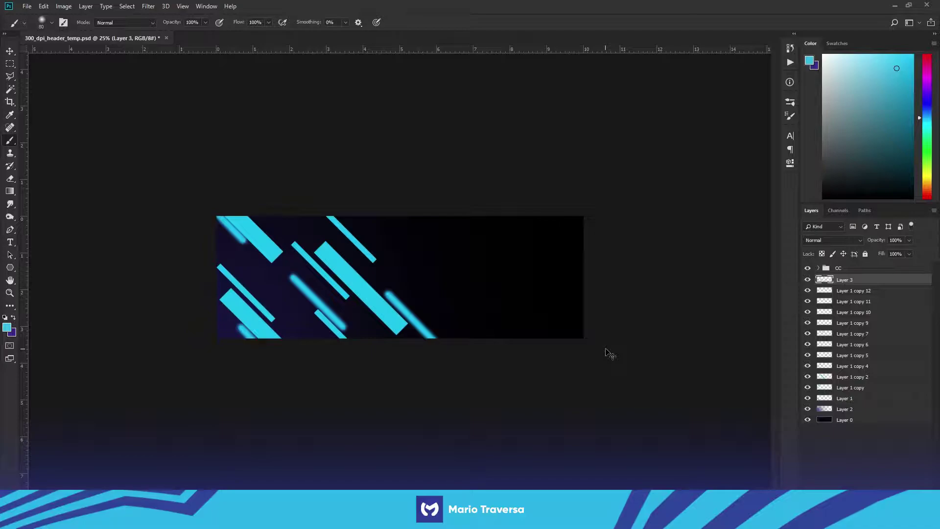
# Add another layer and paint straight cyan glow strokes along the four medium stripes with a 175 px soft brush
pyautogui.hotkey('ctrl', 'shift', 'n')
pyautogui.press('Return')
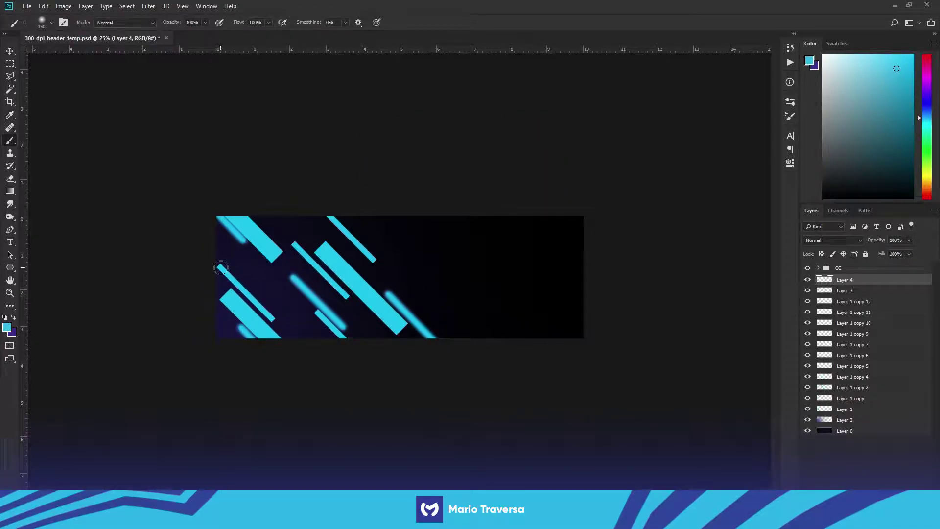
pyautogui.press(']')
pyautogui.press(']')
pyautogui.press(']')
pyautogui.press(']')
pyautogui.click(219, 266)
pyautogui.keyDown('shift'); pyautogui.click(274, 318); pyautogui.keyUp('shift')
pyautogui.click(317, 313)
pyautogui.keyDown('shift'); pyautogui.click(348, 343); pyautogui.keyUp('shift')
pyautogui.click(293, 242)
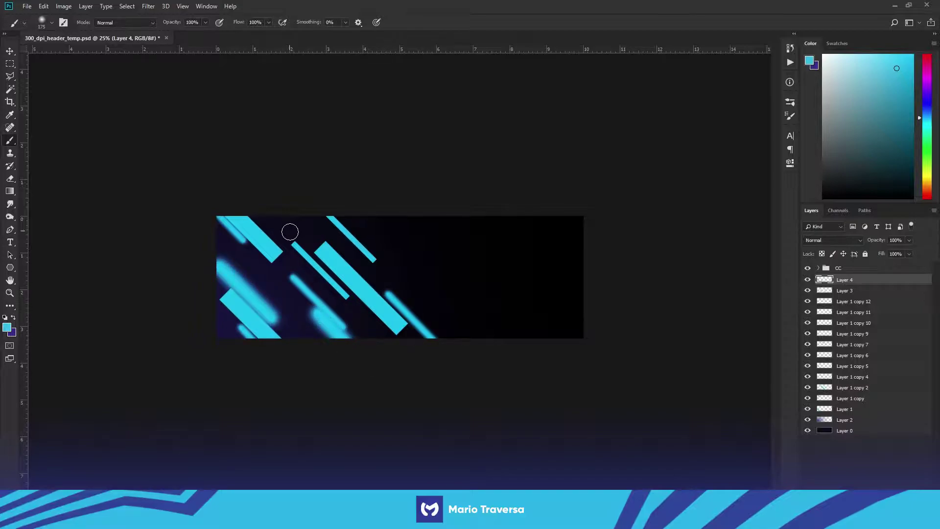
pyautogui.keyDown('shift'); pyautogui.click(348, 298); pyautogui.keyUp('shift')
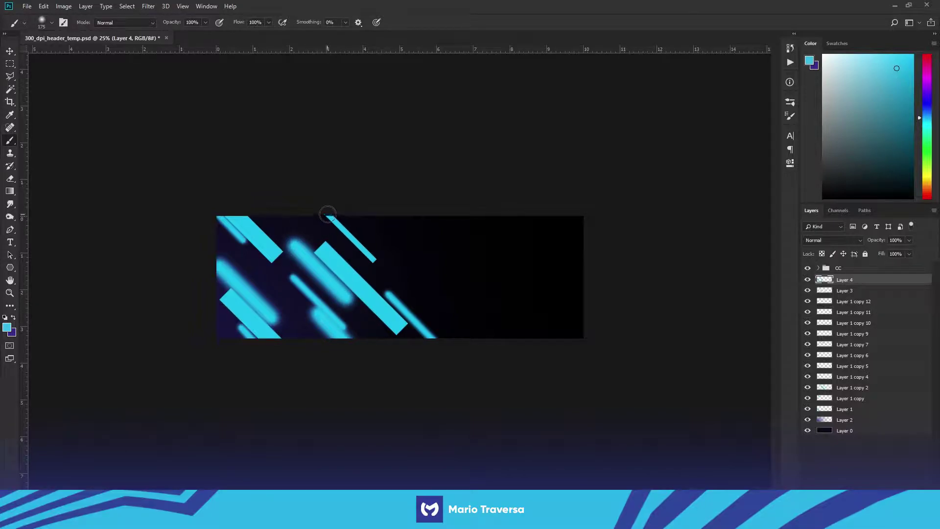
pyautogui.click(325, 212)
pyautogui.keyDown('shift'); pyautogui.click(373, 263); pyautogui.keyUp('shift')
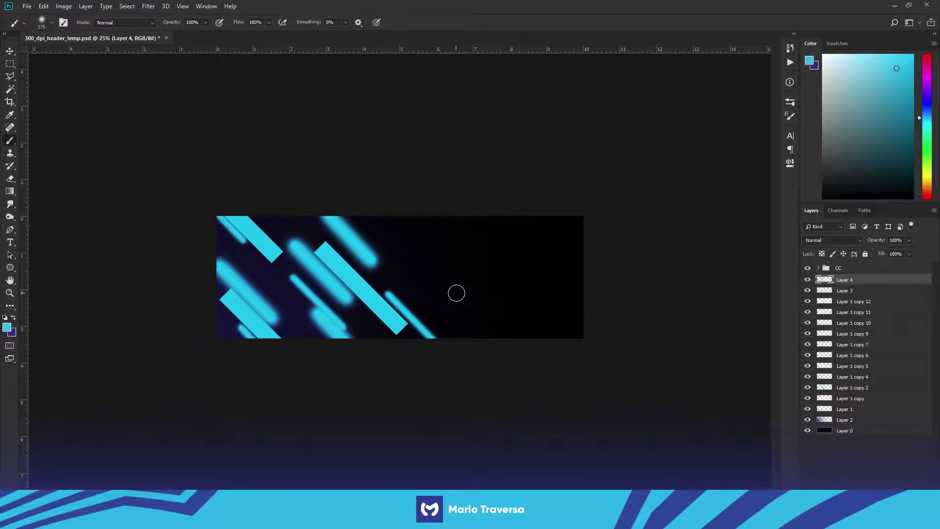
# Add another layer and paint cyan glow strokes over the three thick bars with a soft brush of about 400 px
pyautogui.hotkey('ctrl', 'shift', 'alt', 'n')
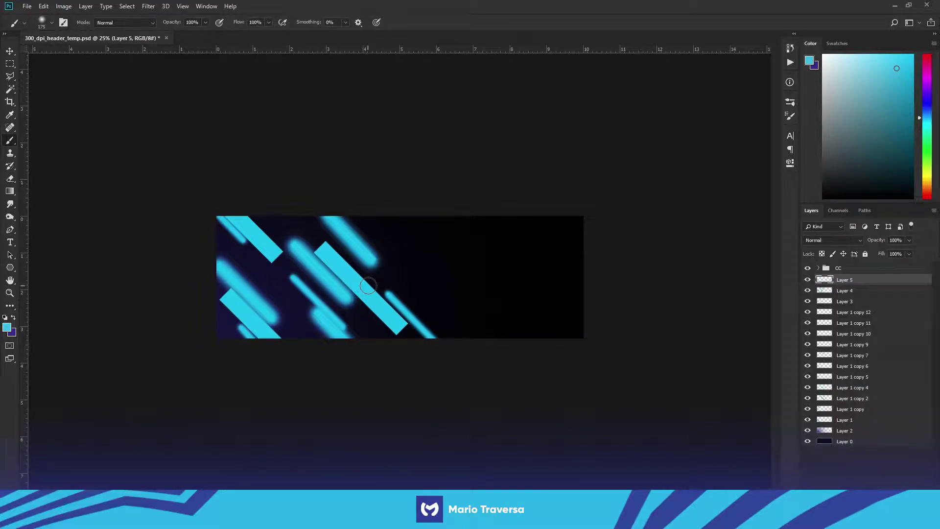
pyautogui.press(']')
pyautogui.press(']')
pyautogui.press(']')
pyautogui.press(']')
pyautogui.press(']')
pyautogui.moveTo(231, 204); pyautogui.dragTo(272, 259)
pyautogui.press('[')
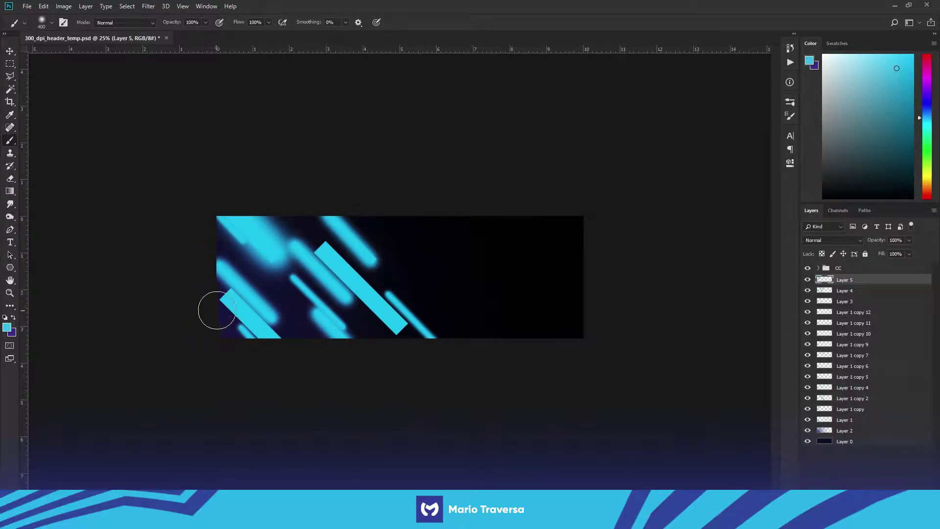
pyautogui.moveTo(218, 308)
pyautogui.mouseDown()
pyautogui.moveTo(291, 345)
pyautogui.moveTo(327, 255)
pyautogui.moveTo(343, 267)
pyautogui.mouseUp()
pyautogui.moveTo(395, 329); pyautogui.dragTo(441, 325)
pyautogui.press('v')
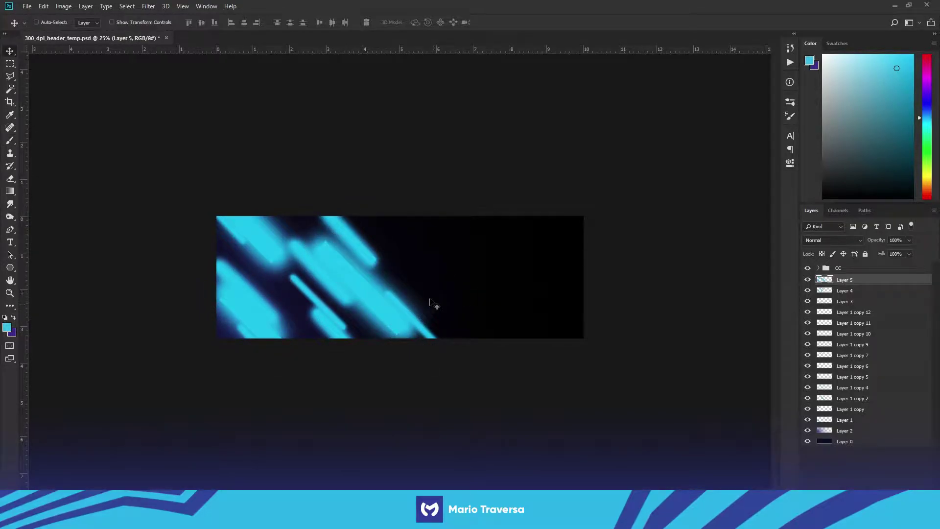
# Set the blend mode of Layers 3, 4 and 5 to Linear Dodge (Add) and their fill to 50%
pyautogui.keyDown('shift'); pyautogui.click(850, 302); pyautogui.keyUp('shift')
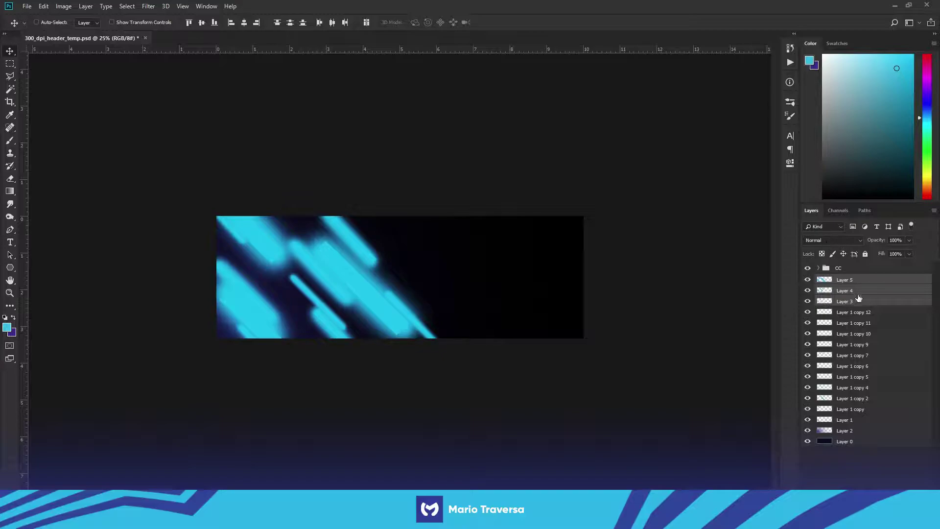
pyautogui.click(871, 280)
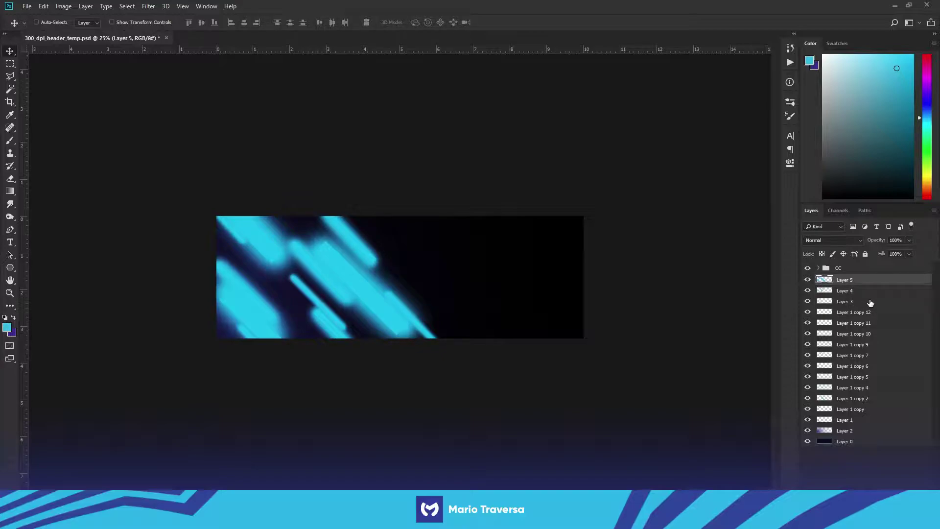
pyautogui.keyDown('shift'); pyautogui.click(871, 302); pyautogui.keyUp('shift')
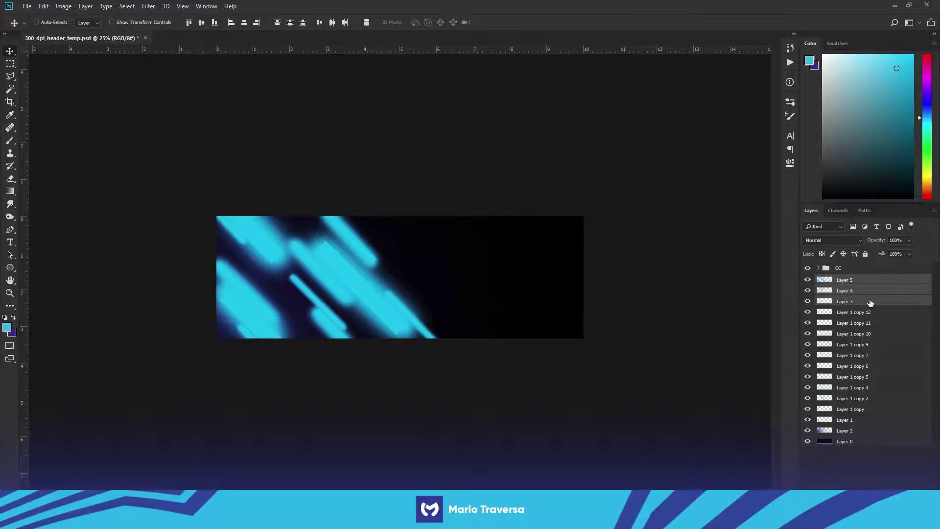
pyautogui.click(831, 240)
pyautogui.click(836, 341)
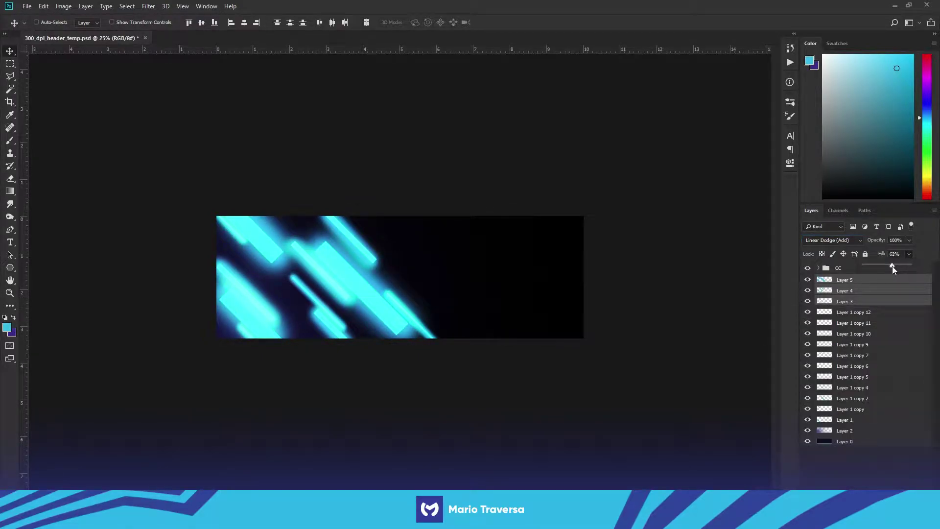
pyautogui.moveTo(888, 267); pyautogui.dragTo(886, 269)
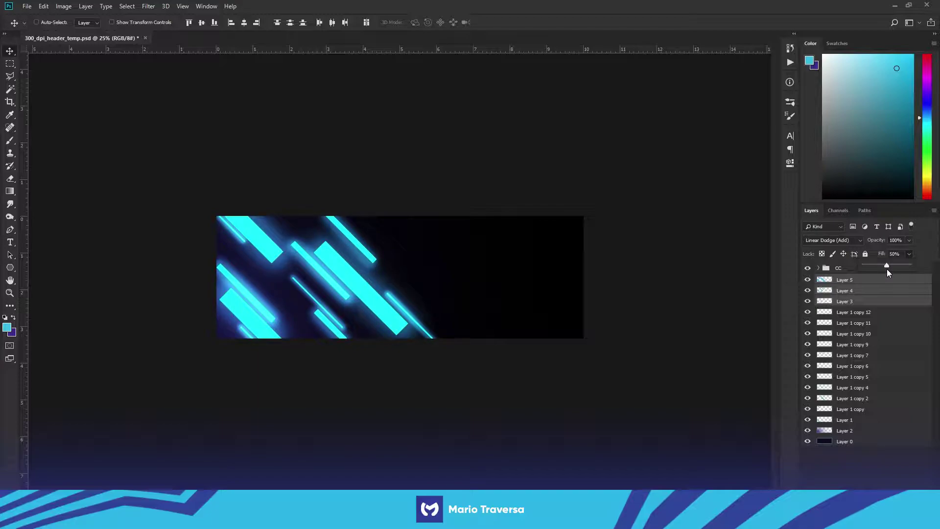
# Apply a Gaussian Blur with a 50-pixel radius to Layer 5
pyautogui.click(881, 282)
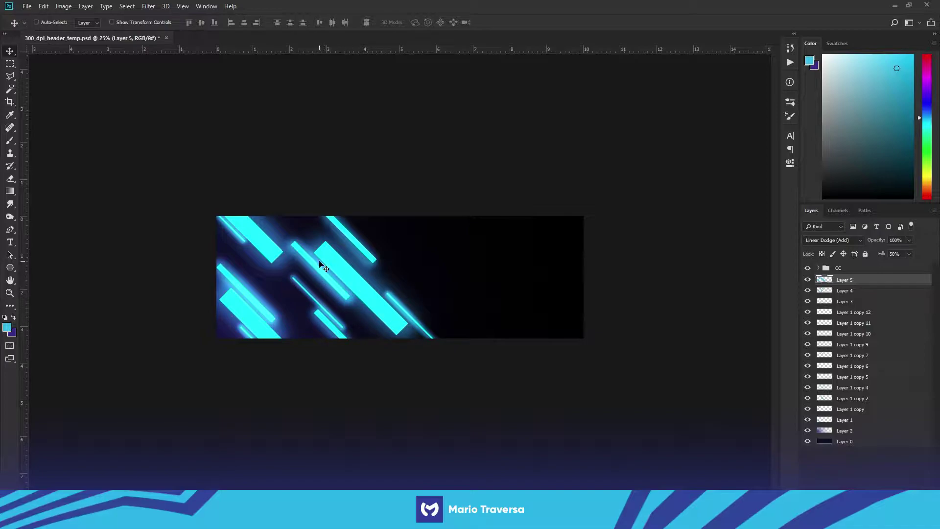
pyautogui.click(149, 6)
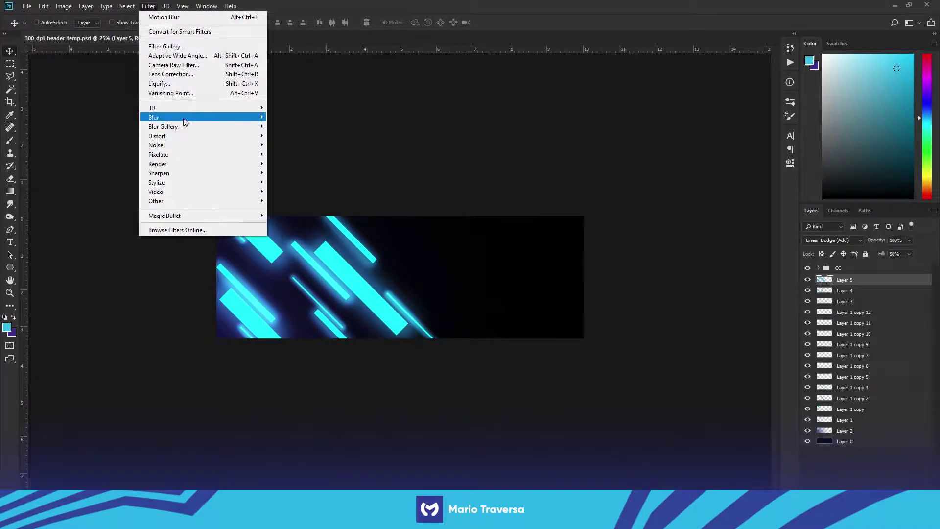
pyautogui.moveTo(186, 121)
pyautogui.click(294, 155)
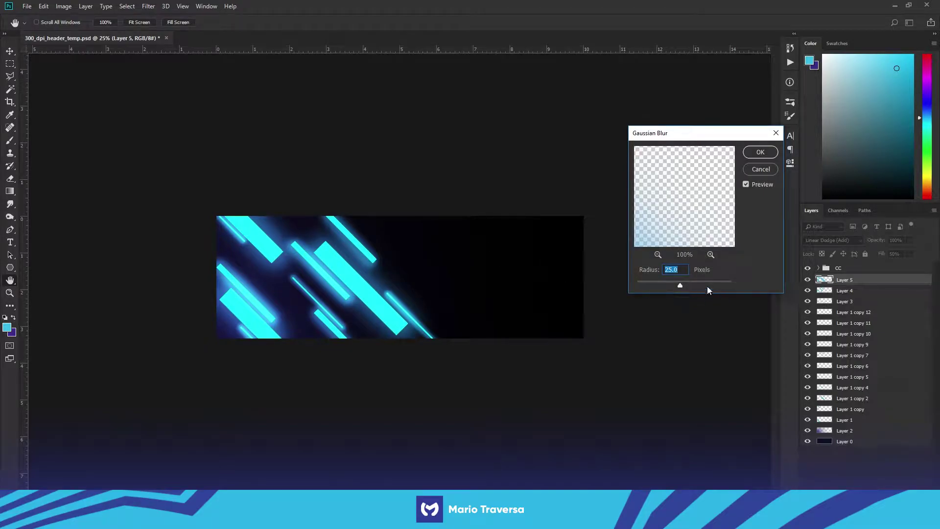
pyautogui.write('50')
pyautogui.click(766, 153)
# Soften the glows on Layer 4 and Layer 3 with Gaussian Blur, one layer at a time
pyautogui.click(864, 292)
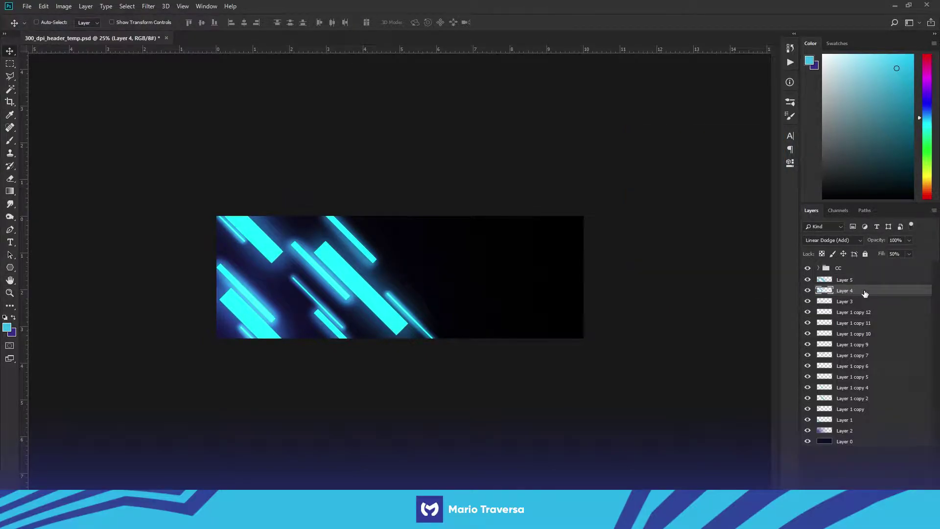
pyautogui.press('ctrl')
pyautogui.click(148, 6)
pyautogui.press('Escape')
pyautogui.click(843, 300)
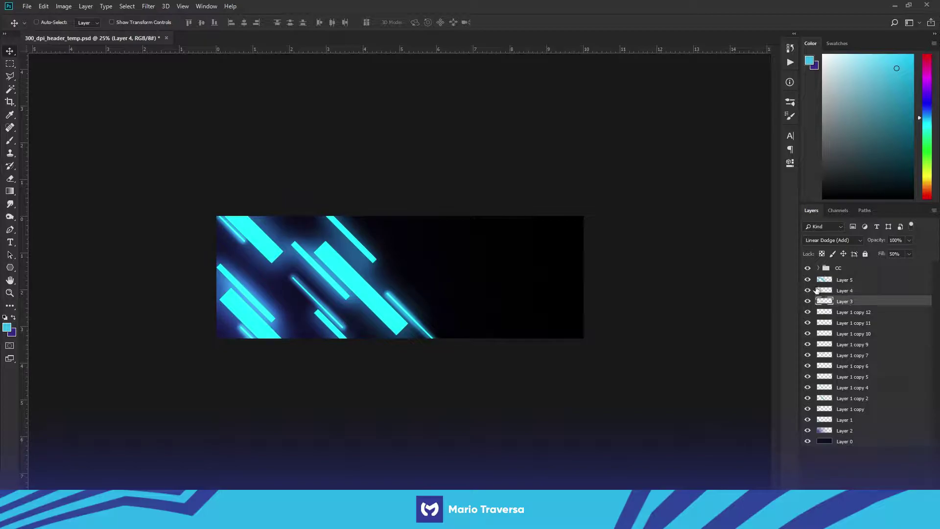
pyautogui.click(148, 6)
pyautogui.press('Escape')
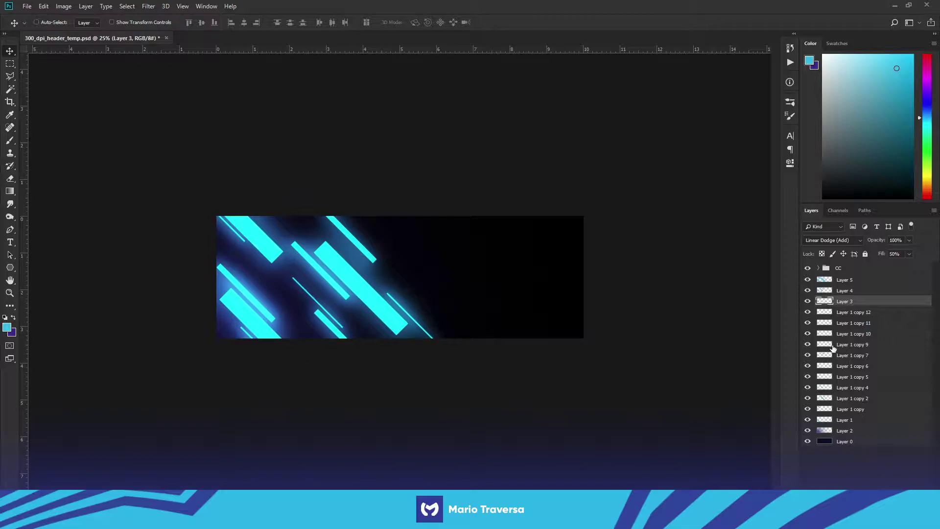
# Set the fill of the purple glow on Layer 2 to 65%
pyautogui.click(864, 431)
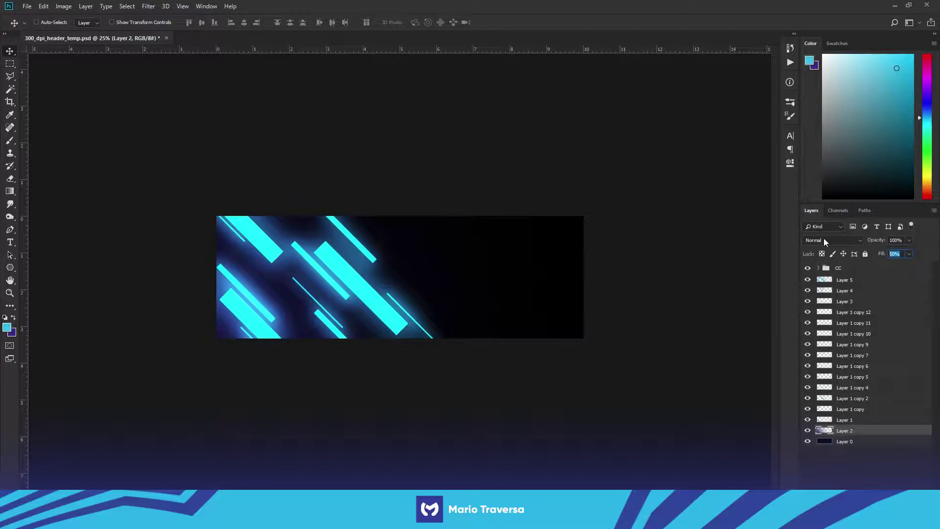
pyautogui.write('1')
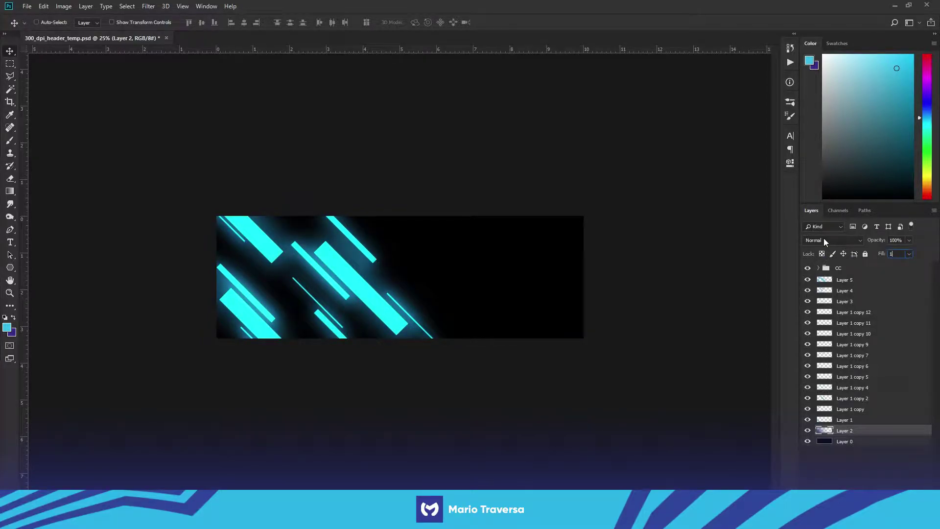
pyautogui.write('5')
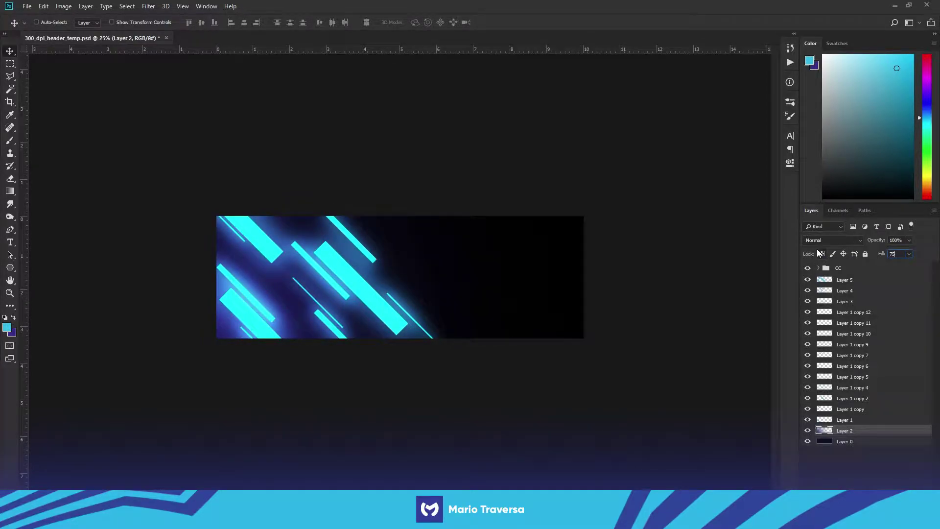
pyautogui.press('BackSpace')
pyautogui.write('65')
pyautogui.click(875, 449)
# Group all layers from Layer 2 up to Layer 5
pyautogui.click(855, 433)
pyautogui.keyDown('shift'); pyautogui.click(848, 278); pyautogui.keyUp('shift')
pyautogui.hotkey('ctrl', 'g')
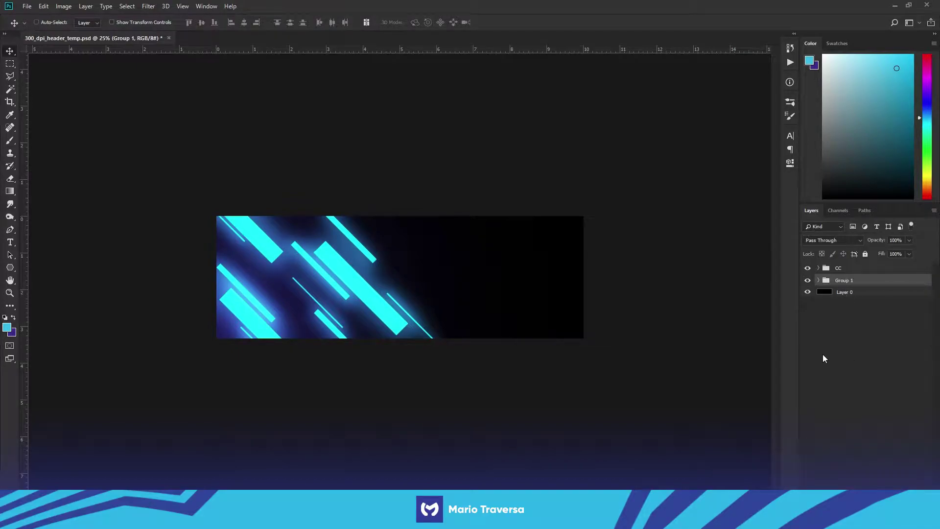
# Crop the document to the canvas bounds, deleting the parts of the bars that extend past the edges
pyautogui.press('c')
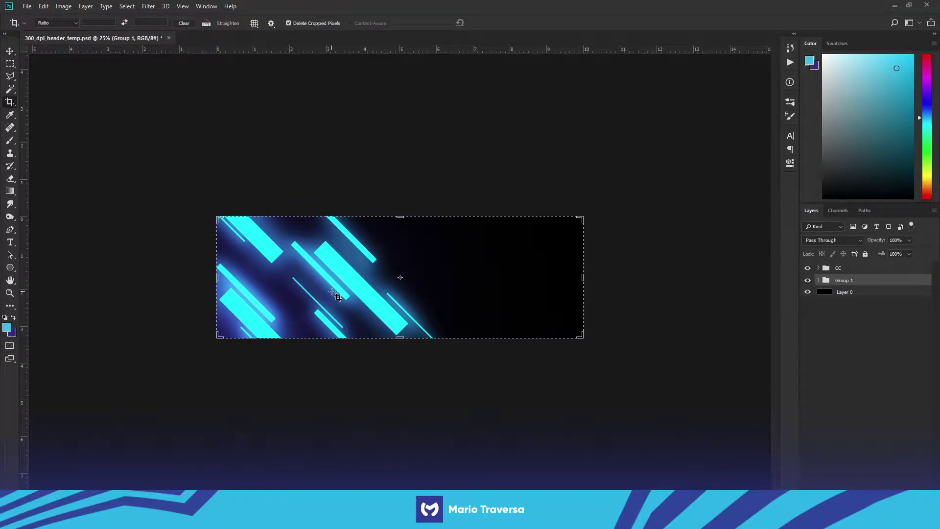
pyautogui.click(333, 292)
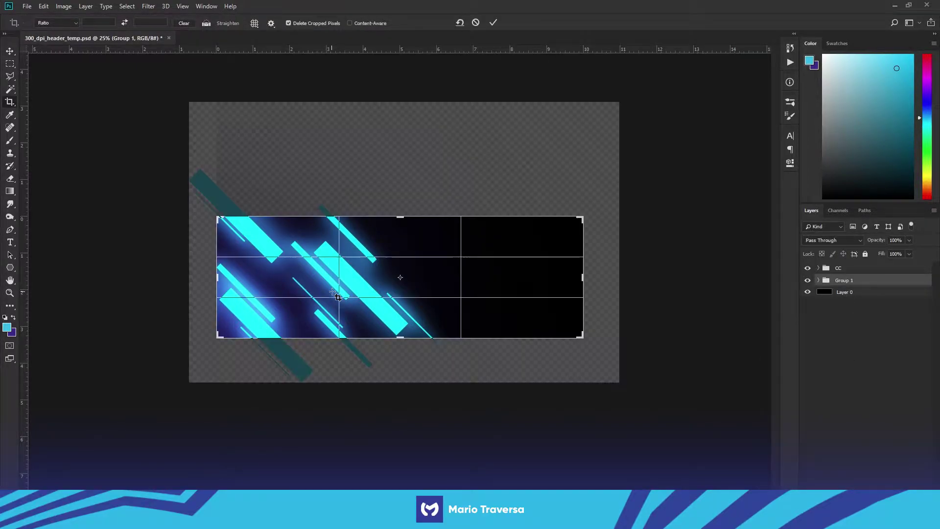
pyautogui.click(493, 22)
pyautogui.press('v')
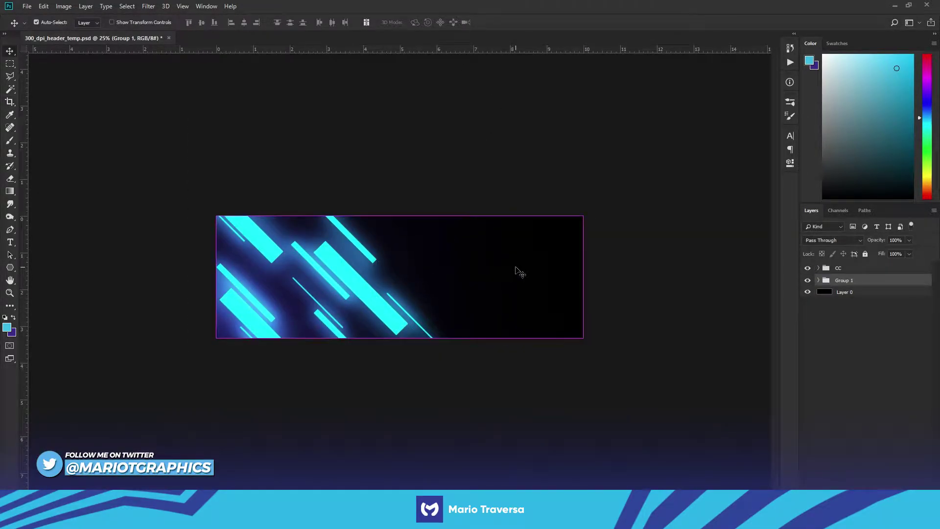
# Duplicate Group 1 and flip the copy both horizontally and vertically so bars also fill the other half
pyautogui.hotkey('ctrl', 'j')
pyautogui.hotkey('ctrl', 't')
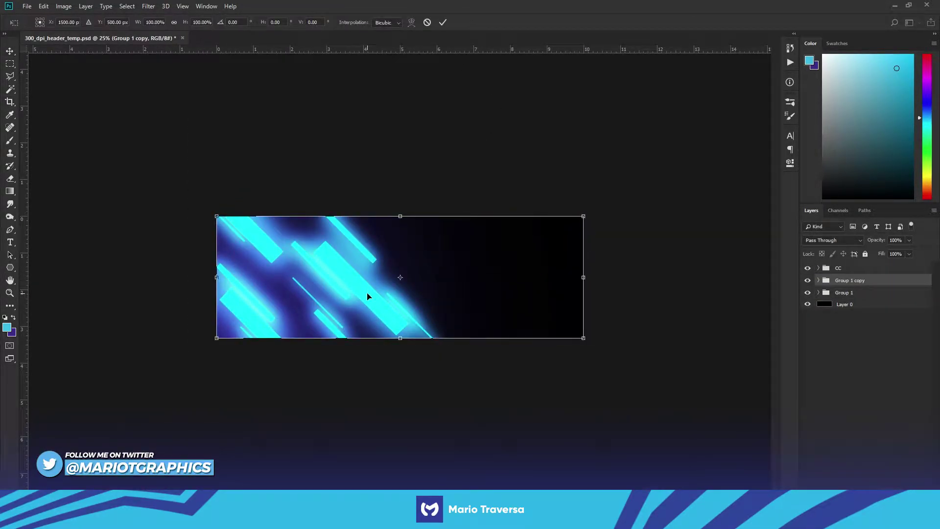
pyautogui.rightClick(368, 296)
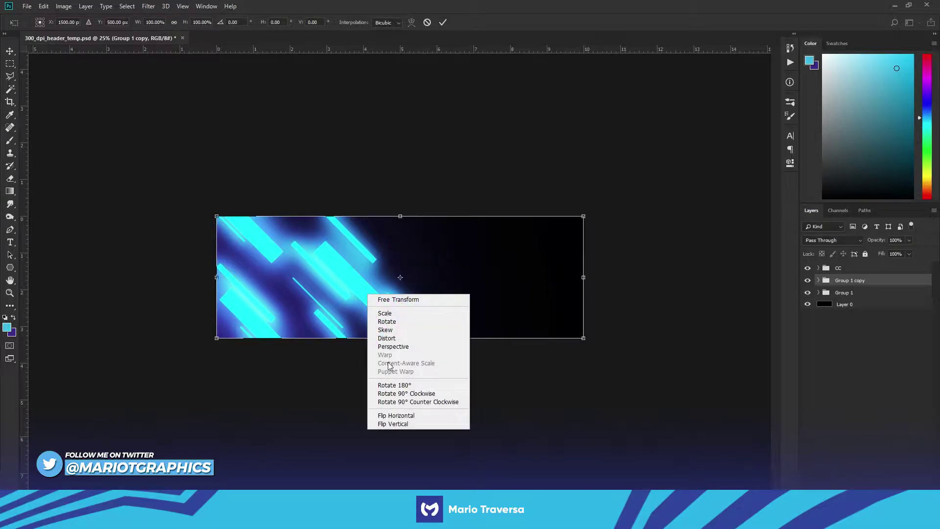
pyautogui.click(387, 415)
pyautogui.rightClick(468, 315)
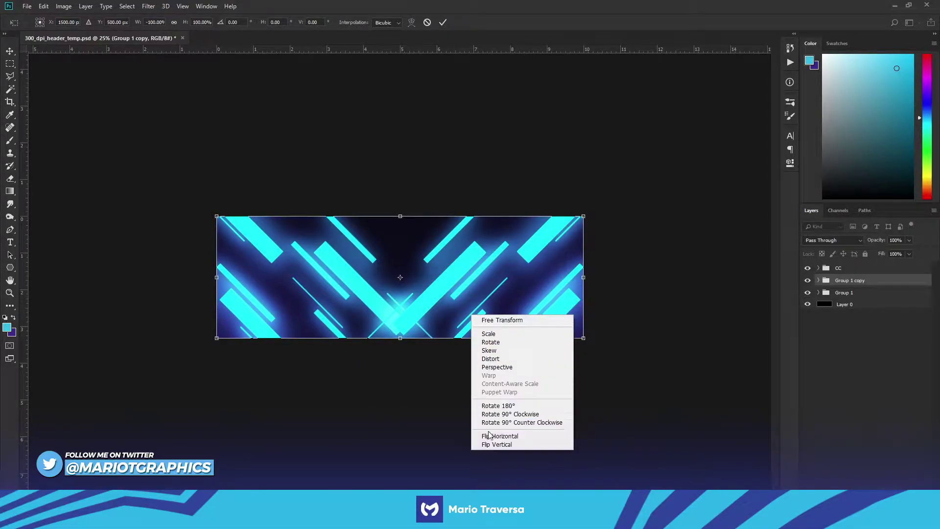
pyautogui.click(485, 444)
pyautogui.click(443, 22)
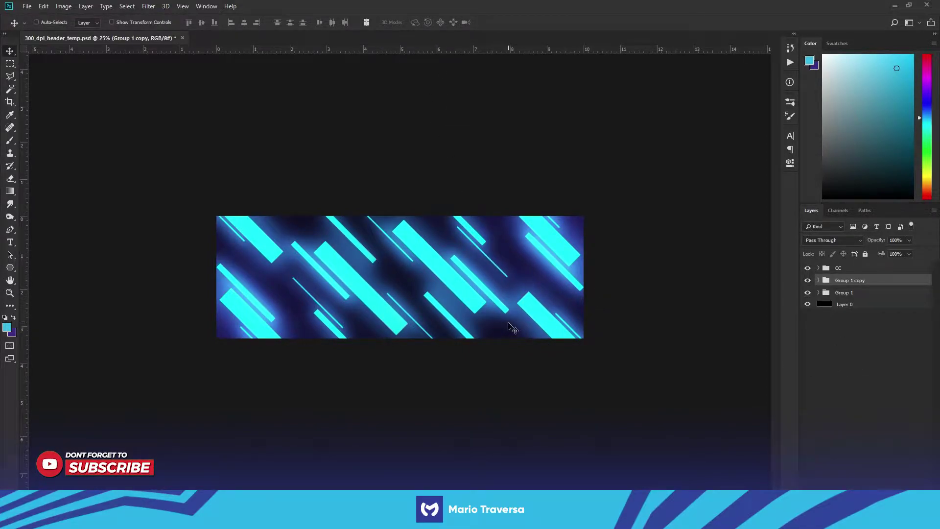
# Set the fill of Layer 2, the purple glow, to 50% in both Group 1 copy and Group 1
pyautogui.hotkey('ctrl', '+')
pyautogui.click(818, 280)
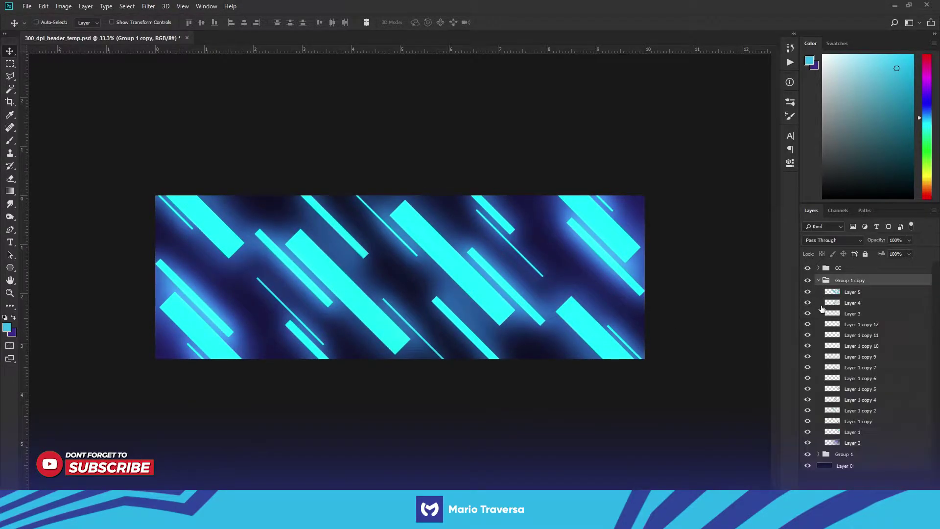
pyautogui.click(819, 454)
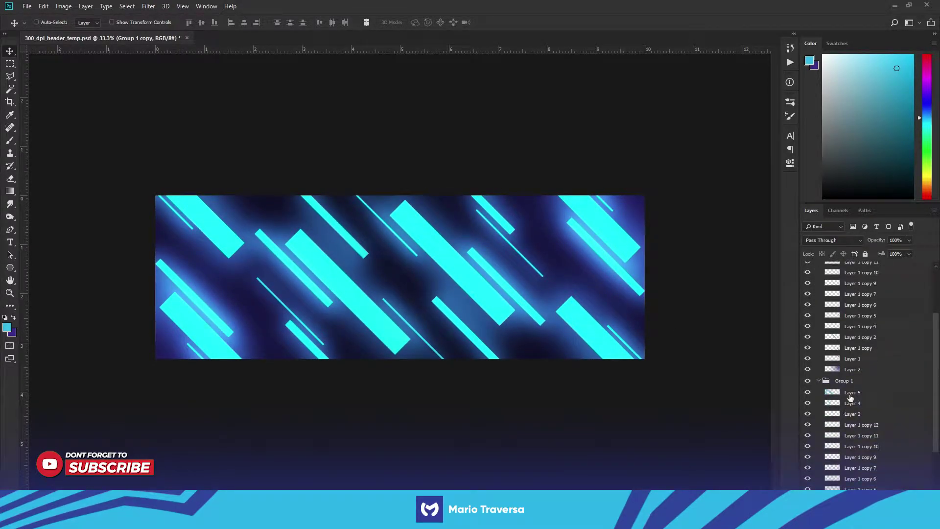
pyautogui.click(852, 443)
pyautogui.scroll(-3, 854, 461)
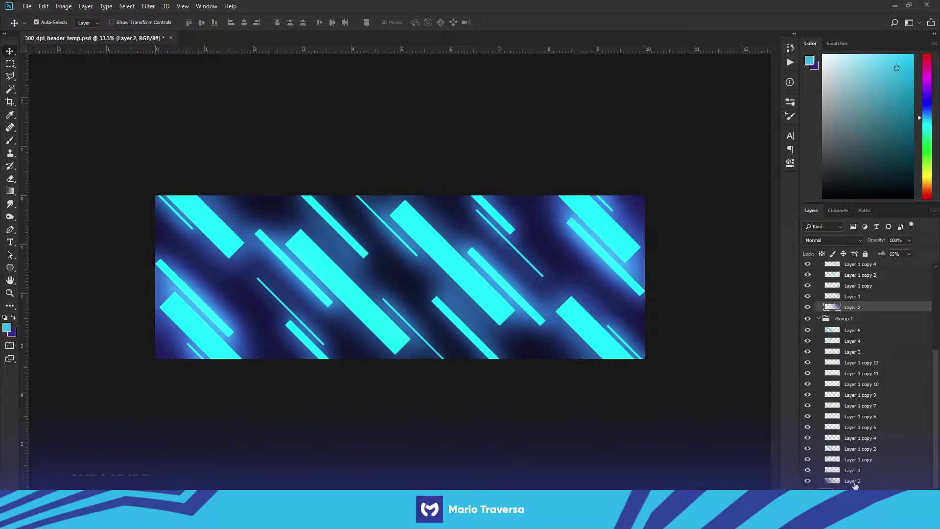
pyautogui.keyDown('ctrl'); pyautogui.click(853, 481); pyautogui.keyUp('ctrl')
pyautogui.click(895, 254)
pyautogui.write('50')
# Reduce the fill of glow Layers 5, 4 and 3 in both groups to 40%
pyautogui.scroll(1, 841, 312)
pyautogui.click(855, 354)
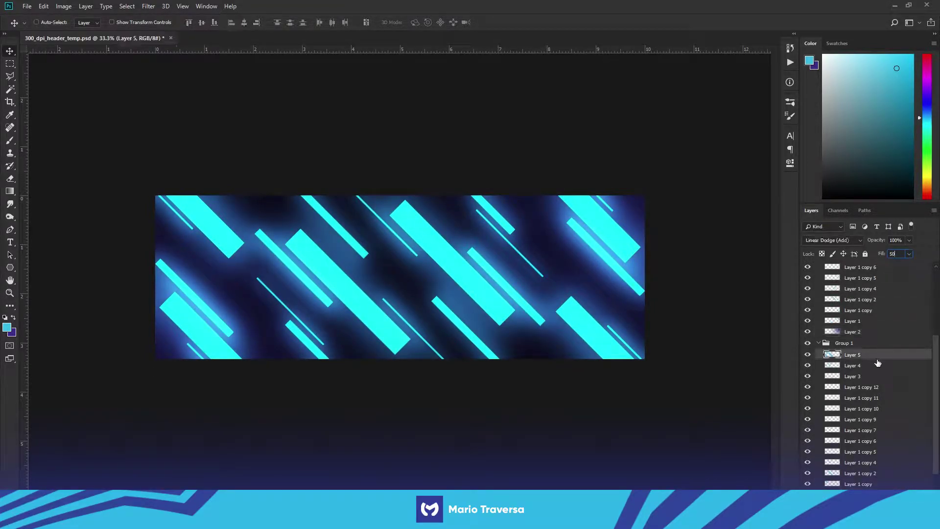
pyautogui.keyDown('shift'); pyautogui.click(860, 376); pyautogui.keyUp('shift')
pyautogui.click(884, 418)
pyautogui.click(858, 356)
pyautogui.keyDown('shift'); pyautogui.click(854, 377); pyautogui.keyUp('shift')
pyautogui.scroll(5, 885, 390)
pyautogui.keyDown('ctrl'); pyautogui.click(857, 292); pyautogui.keyUp('ctrl')
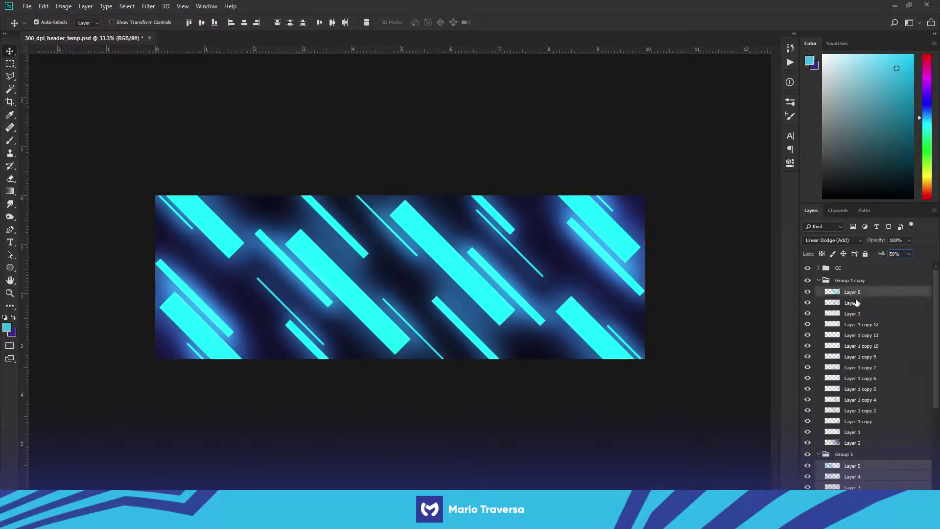
pyautogui.keyDown('ctrl'); pyautogui.click(857, 303); pyautogui.keyUp('ctrl')
pyautogui.keyDown('ctrl'); pyautogui.click(858, 313); pyautogui.keyUp('ctrl')
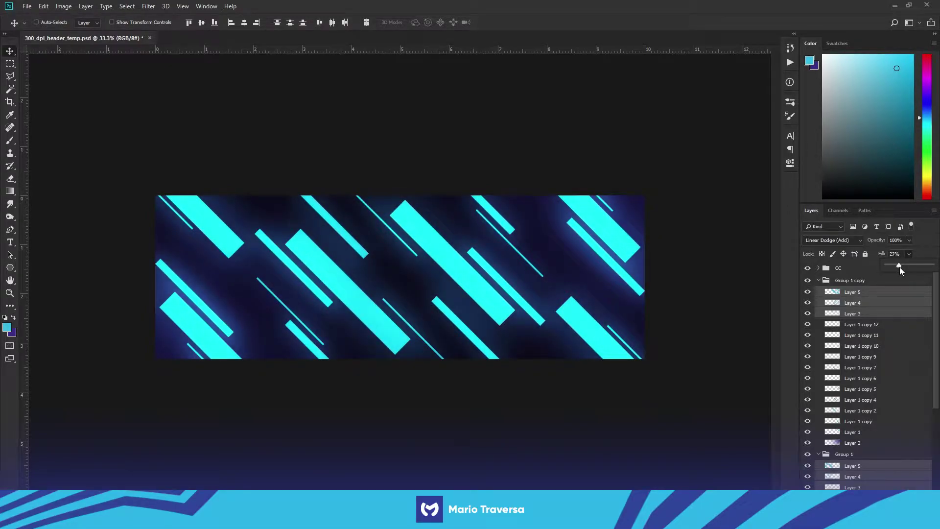
pyautogui.moveTo(900, 266); pyautogui.dragTo(905, 270)
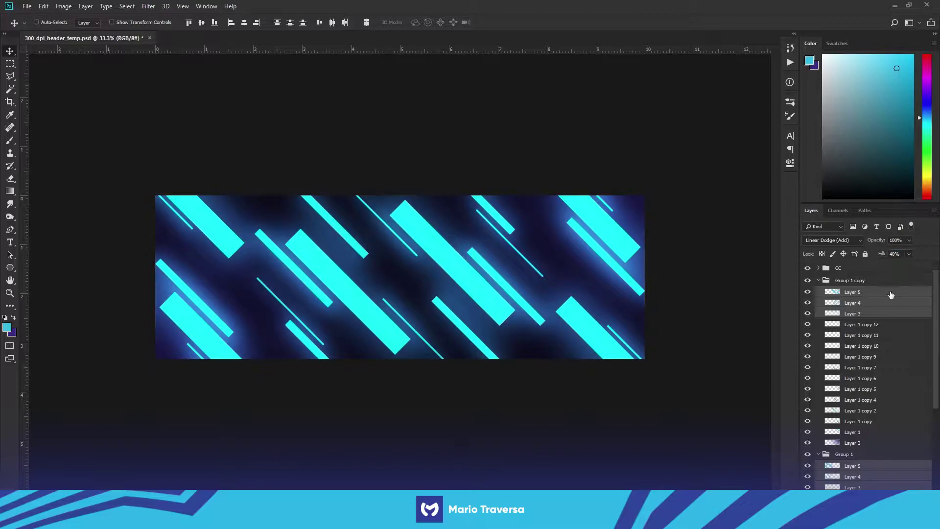
# Select Group 1 copy and collapse both bar groups in the layer list
pyautogui.click(861, 281)
pyautogui.click(819, 280)
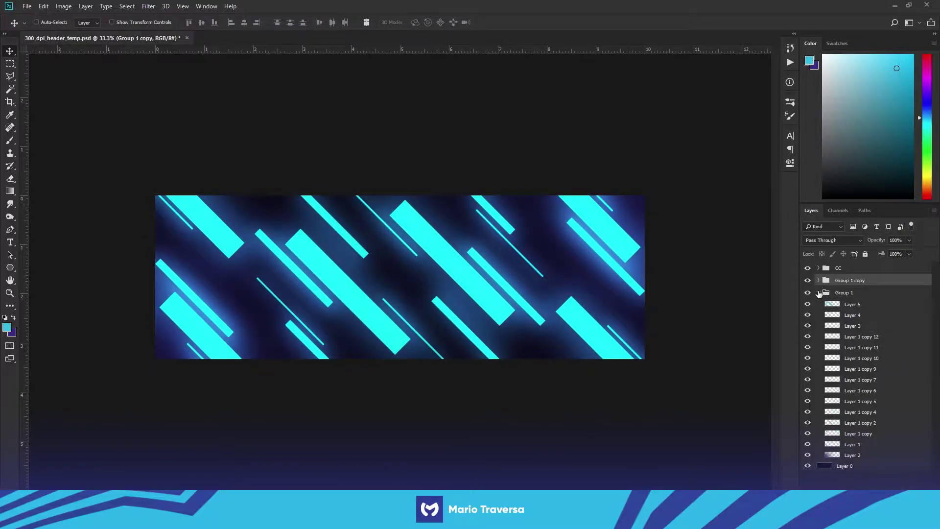
pyautogui.click(818, 292)
# Add the word "TEXT" in white on a new text layer over the bars
pyautogui.hotkey('ctrl', '+')
pyautogui.press('t')
pyautogui.press('d')
pyautogui.press('x')
pyautogui.click(339, 279)
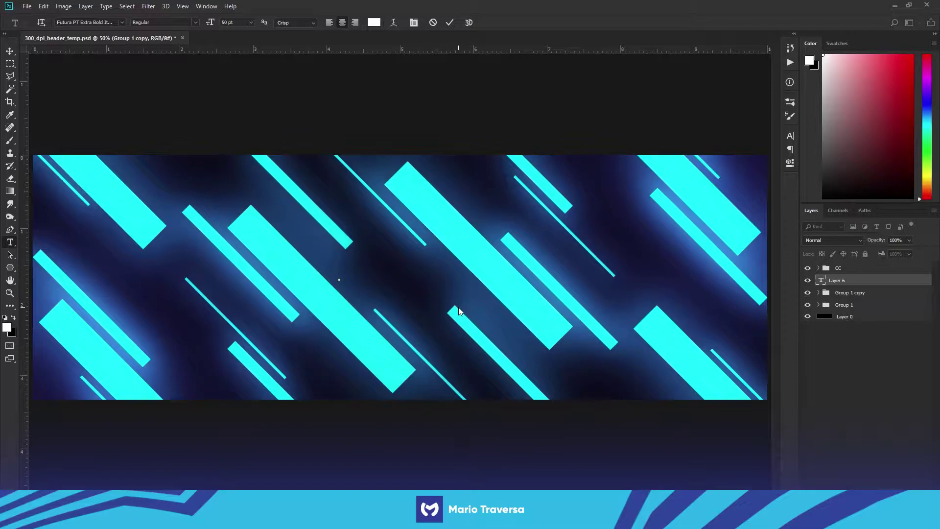
pyautogui.write('TEXT')
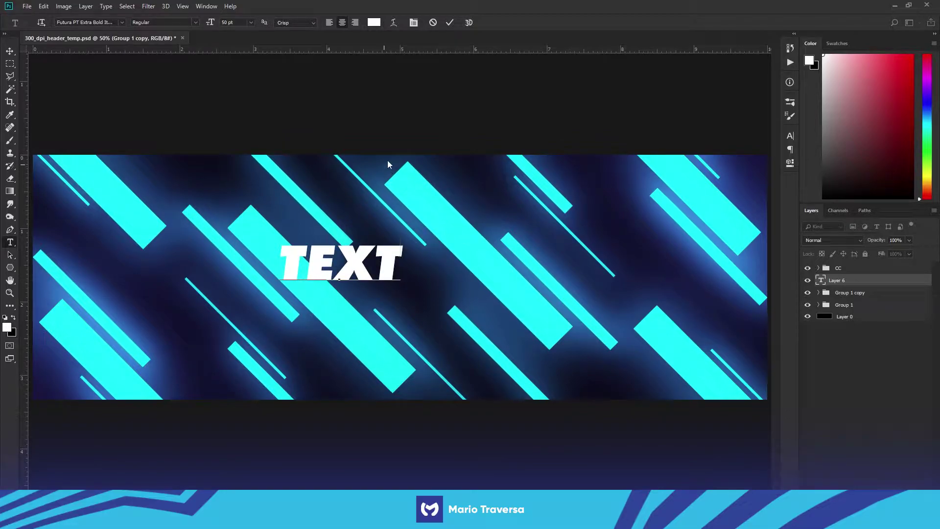
pyautogui.click(450, 22)
# Duplicate the TEXT layer directly below the original and change the copy's wording to "HERE"
pyautogui.press('v')
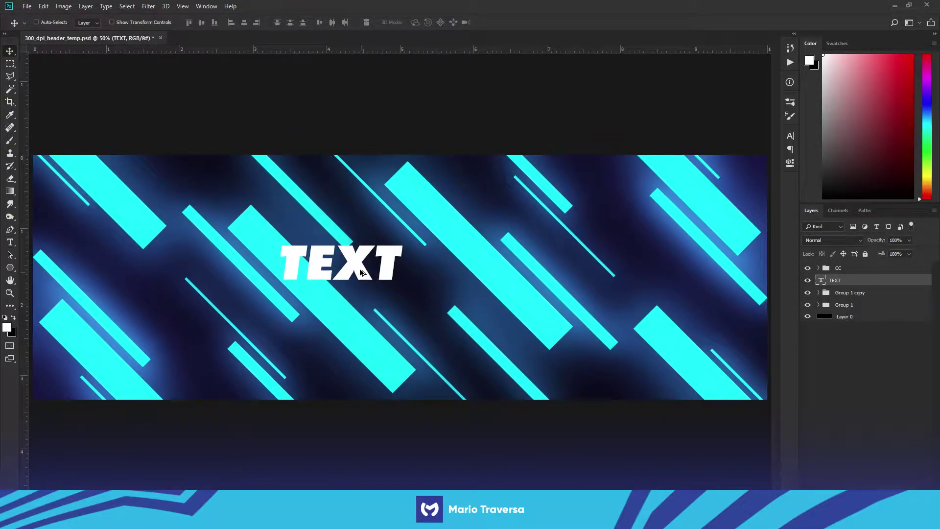
pyautogui.moveTo(359, 270); pyautogui.dragTo(359, 323)
pyautogui.press('t')
pyautogui.doubleClick(357, 313)
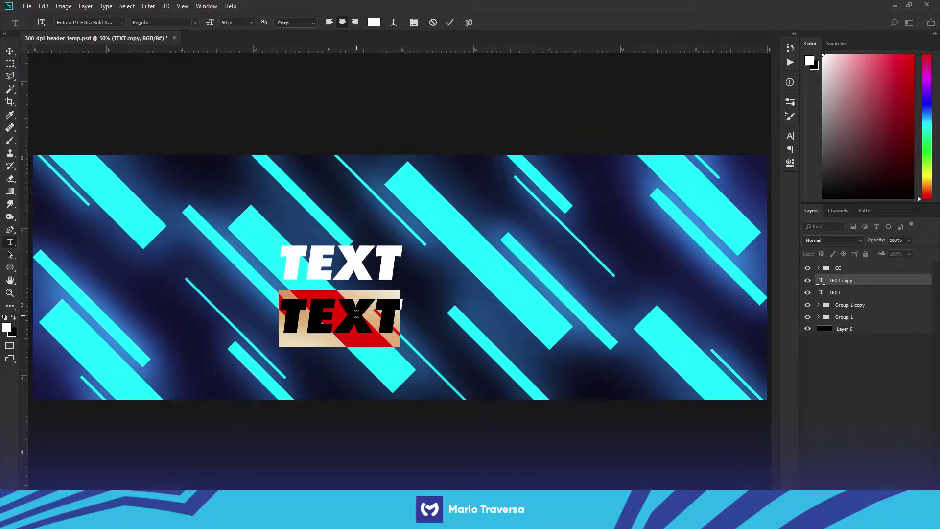
pyautogui.write('HERE')
pyautogui.click(449, 22)
# Center the HERE and TEXT layers horizontally on the canvas, one at a time
pyautogui.press('v')
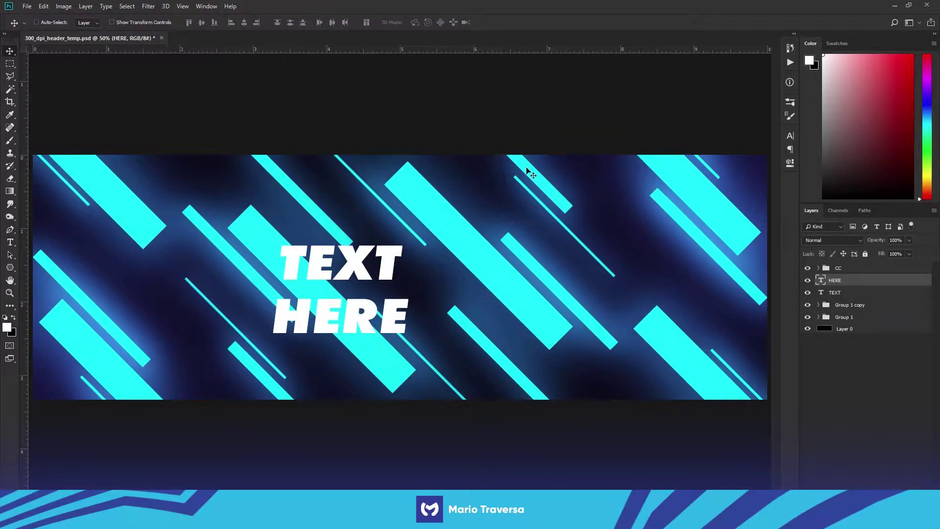
pyautogui.hotkey('ctrl', 'a')
pyautogui.click(243, 23)
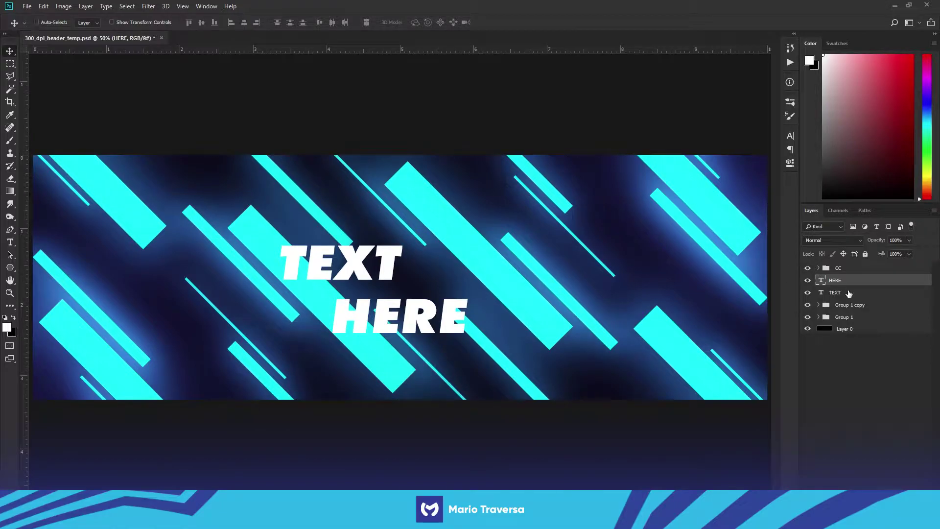
pyautogui.hotkey('alt', '[')
pyautogui.click(245, 22)
pyautogui.hotkey('ctrl', 'd')
# Move TEXT down close above HERE and group the two text layers
pyautogui.moveTo(456, 251); pyautogui.dragTo(455, 266)
pyautogui.hotkey('shift', 'alt', ']')
pyautogui.hotkey('ctrl', 'g')
# Center the text group vertically on the canvas and clear the selection
pyautogui.hotkey('ctrl', 'a')
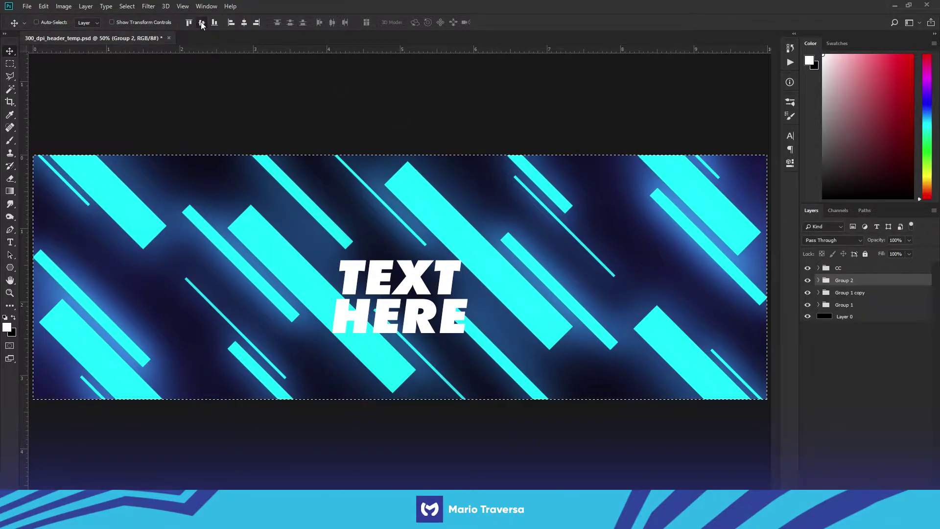
pyautogui.click(202, 22)
pyautogui.hotkey('ctrl', 'd')
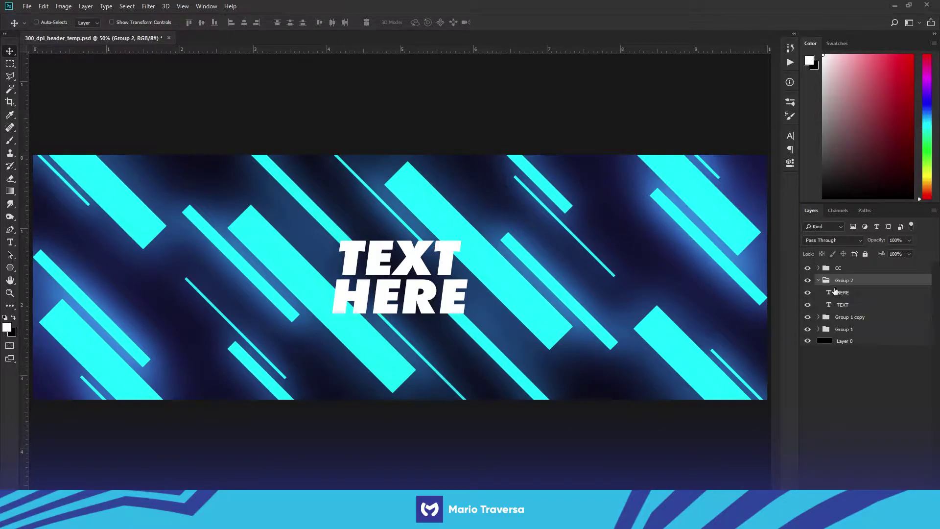
pyautogui.doubleClick(874, 307)
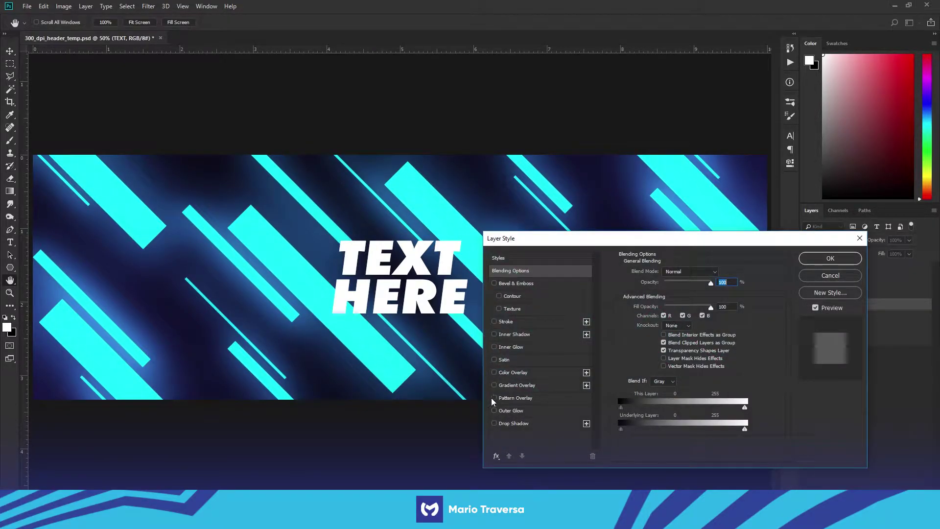
pyautogui.click(507, 386)
pyautogui.moveTo(664, 283); pyautogui.dragTo(709, 283)
pyautogui.click(686, 308)
pyautogui.click(681, 318)
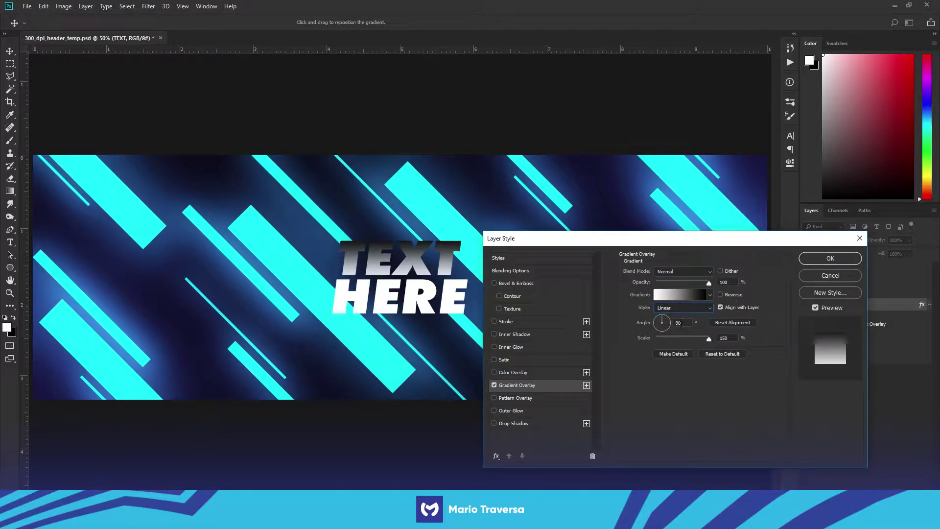
pyautogui.write('95')
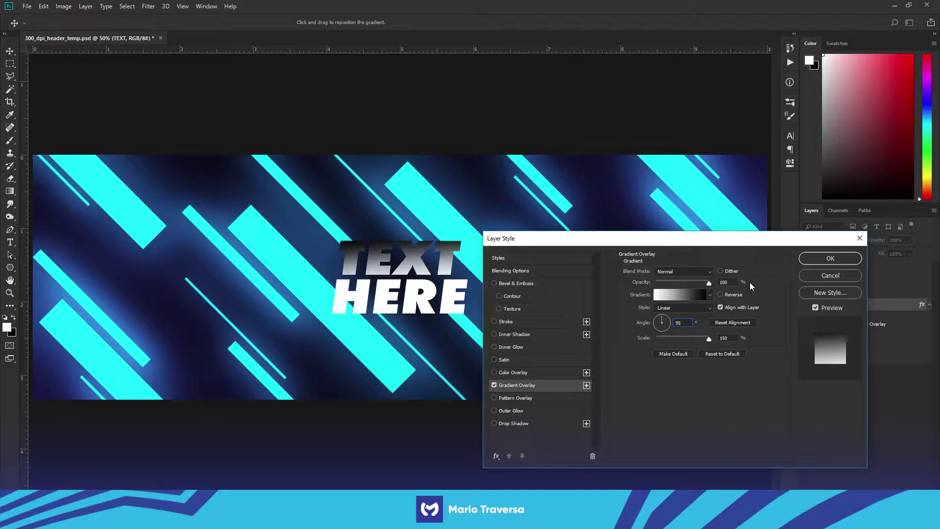
pyautogui.click(831, 275)
# Rotate the text group by -5° and center it on the canvas again
pyautogui.click(844, 281)
pyautogui.hotkey('ctrl', 't')
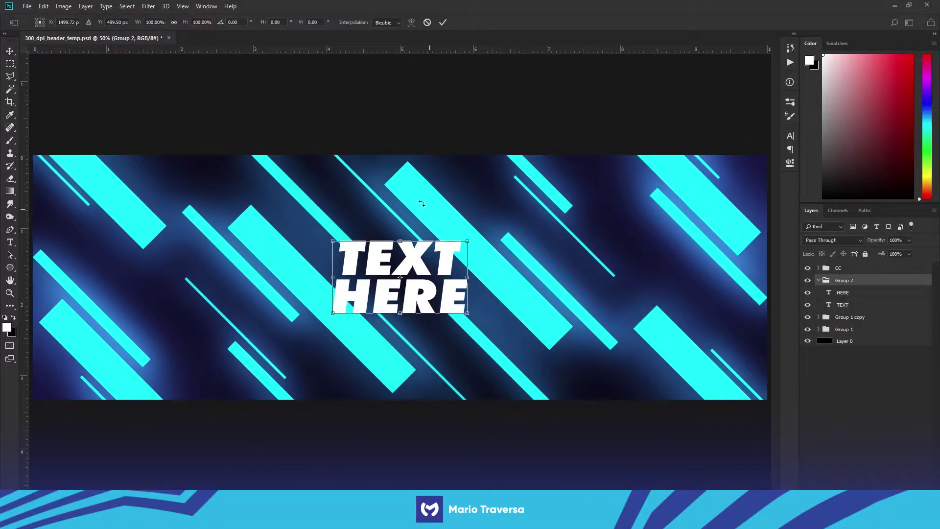
pyautogui.doubleClick(234, 22)
pyautogui.write('-5')
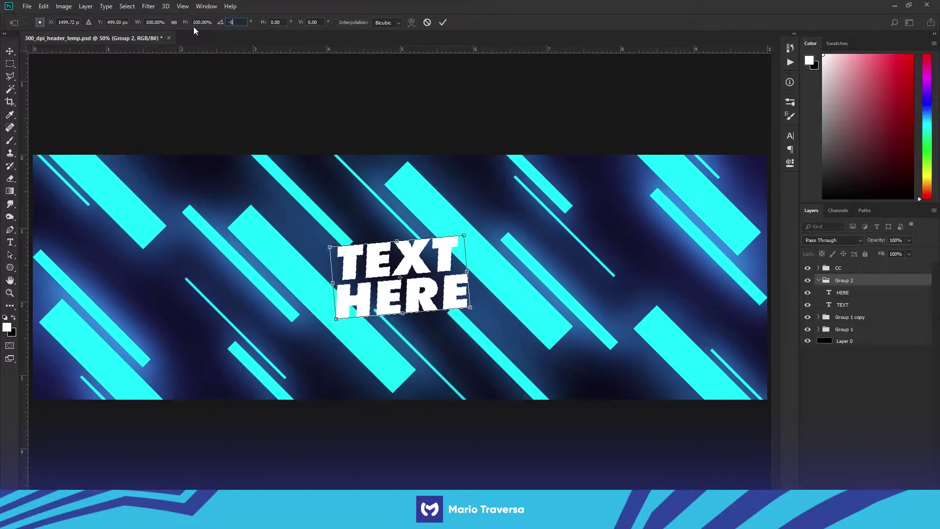
pyautogui.click(444, 22)
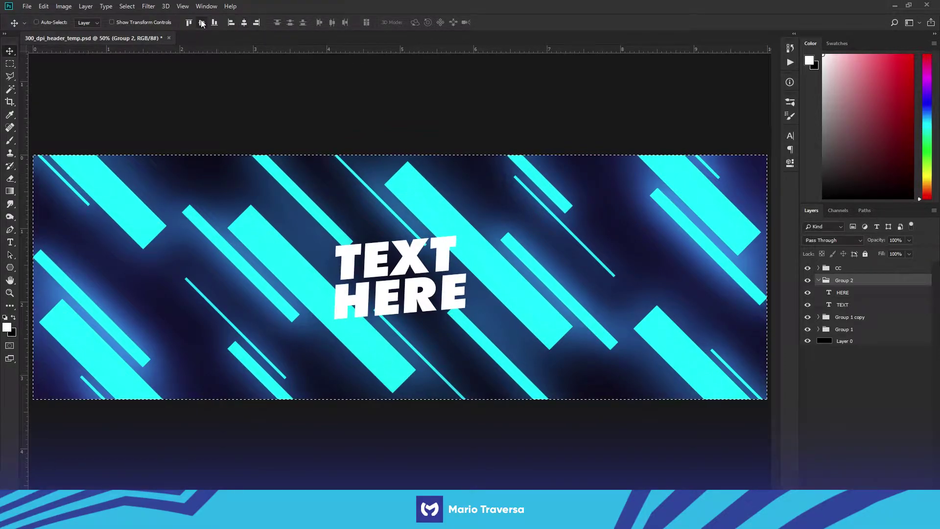
# Give the TEXT layer a linear Gradient Overlay with a 95° angle and 100% opacity
pyautogui.click(874, 308)
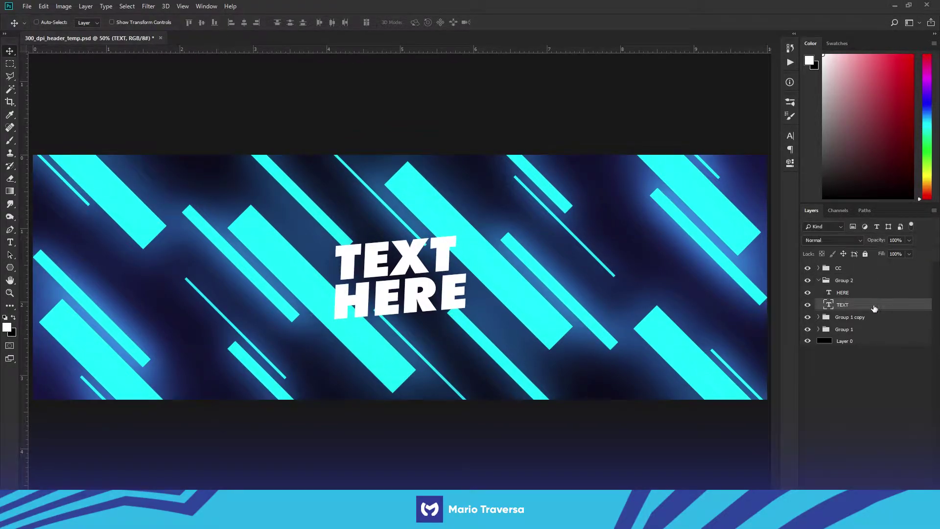
pyautogui.doubleClick(877, 309)
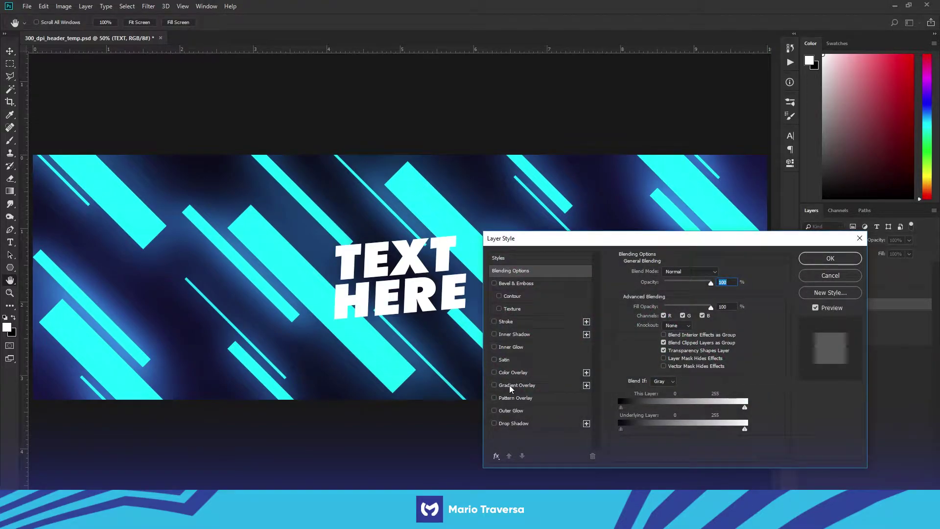
pyautogui.click(516, 384)
pyautogui.click(683, 308)
pyautogui.click(669, 314)
pyautogui.write('95')
pyautogui.moveTo(695, 283); pyautogui.dragTo(742, 284)
# Edit the overlay gradient into two white-to-black ramps meeting at 50%, with the first white stop at 15% and the last black stop moved inward
pyautogui.click(680, 295)
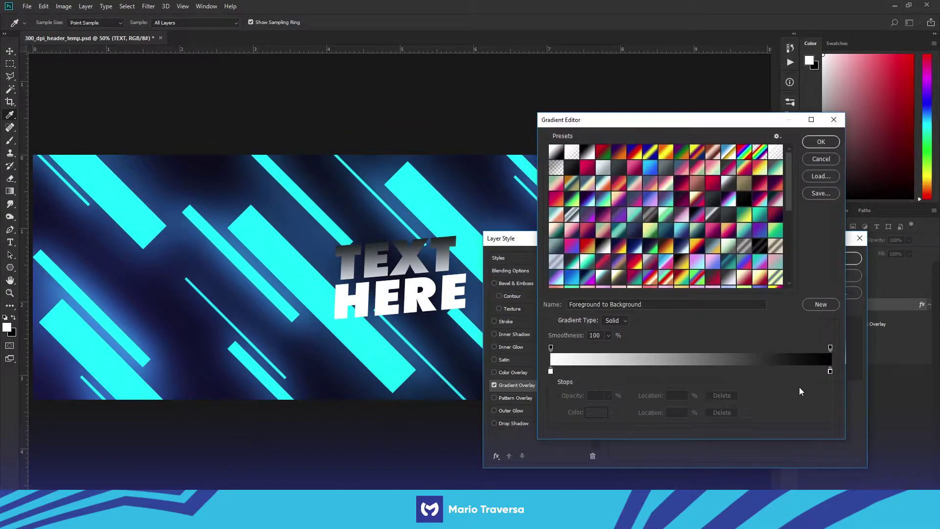
pyautogui.click(830, 371)
pyautogui.moveTo(722, 377); pyautogui.dragTo(687, 378)
pyautogui.click(550, 372)
pyautogui.moveTo(680, 372); pyautogui.dragTo(689, 373)
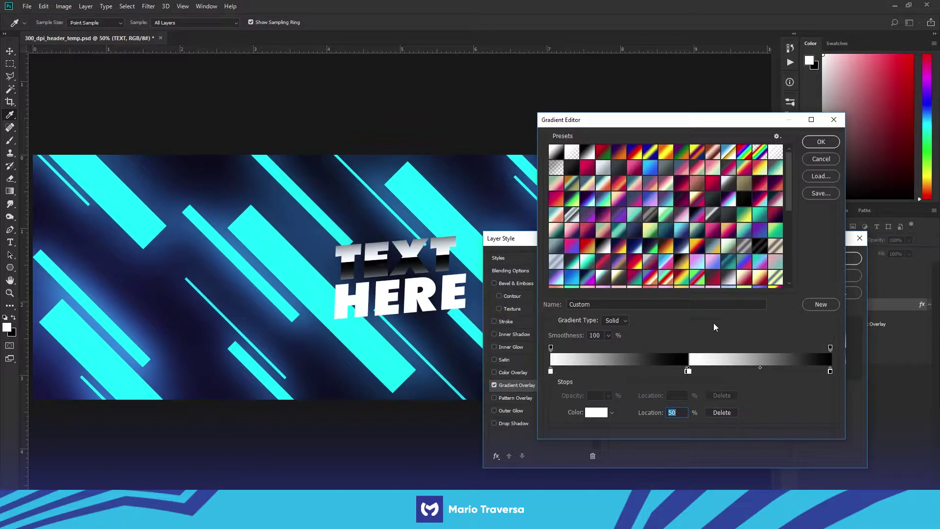
pyautogui.moveTo(555, 371); pyautogui.dragTo(592, 372)
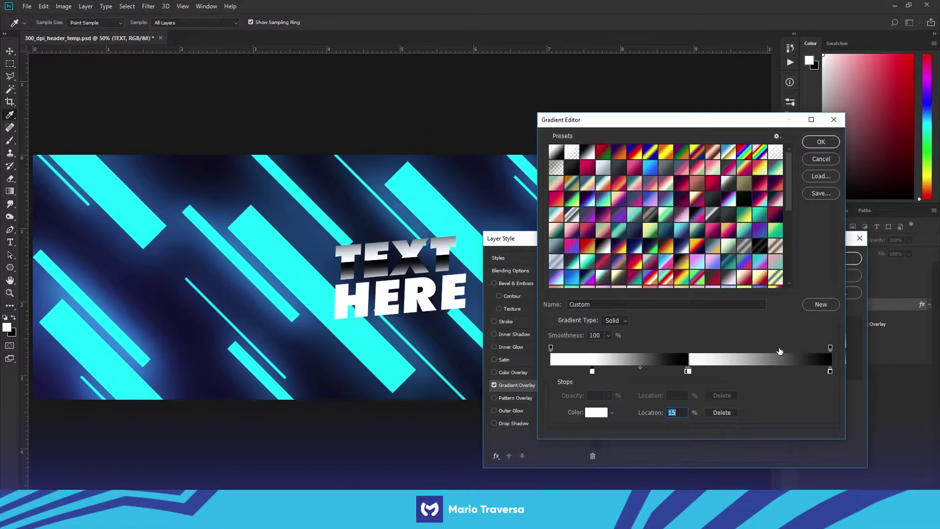
pyautogui.moveTo(830, 371); pyautogui.dragTo(792, 378)
pyautogui.click(815, 143)
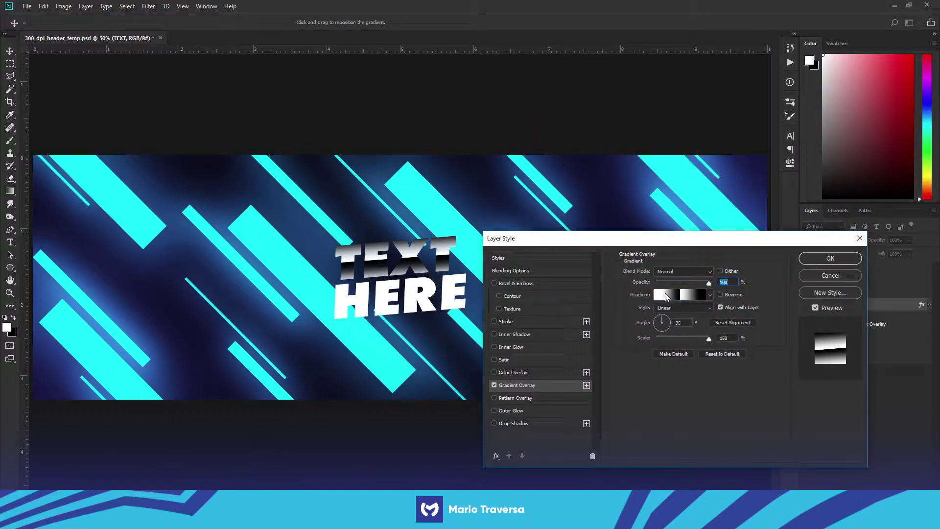
# Lower the TEXT layer's gradient overlay opacity to 26% and add a white Overlay inner shadow with 100% opacity and 3 px distance
pyautogui.moveTo(709, 283); pyautogui.dragTo(670, 284)
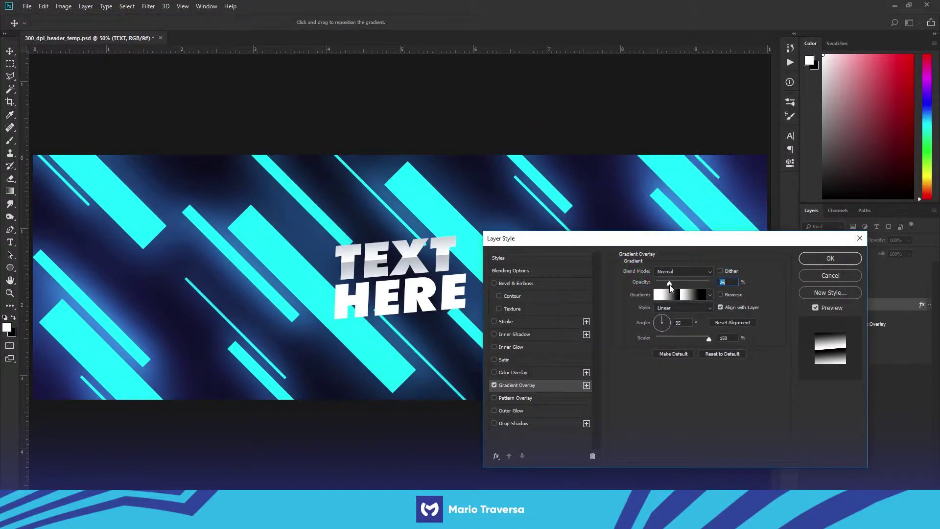
pyautogui.click(506, 334)
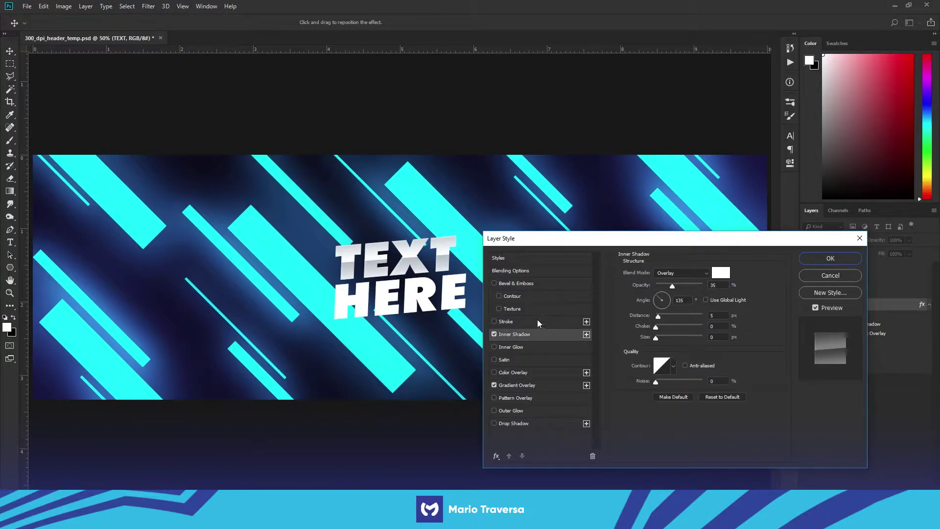
pyautogui.moveTo(681, 284); pyautogui.dragTo(704, 285)
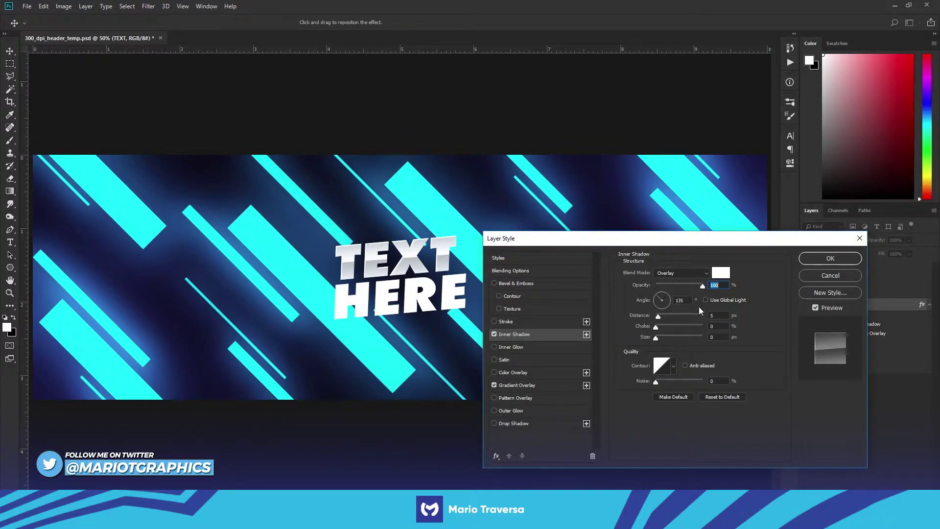
pyautogui.click(713, 315)
pyautogui.write('3')
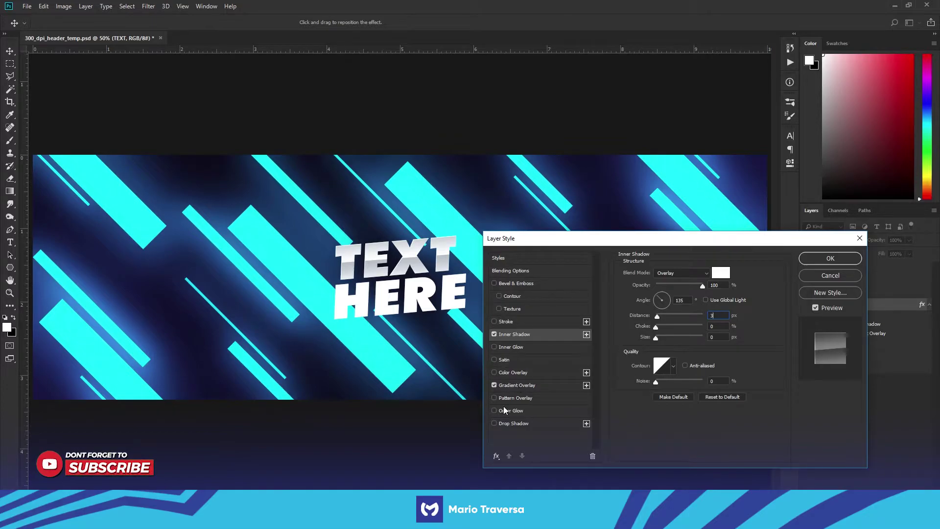
# Try a black Satin effect on the TEXT layer with 55% opacity, 47 px distance and 32 px size, and switch it off
pyautogui.click(504, 360)
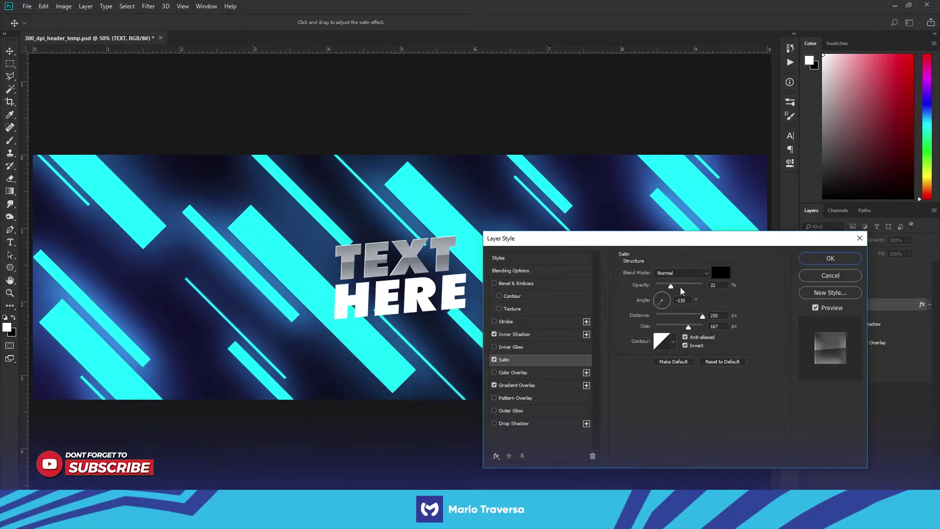
pyautogui.moveTo(688, 327)
pyautogui.mouseDown()
pyautogui.moveTo(676, 326)
pyautogui.moveTo(686, 316)
pyautogui.moveTo(668, 318)
pyautogui.moveTo(656, 327)
pyautogui.moveTo(679, 318)
pyautogui.moveTo(658, 327)
pyautogui.moveTo(665, 330)
pyautogui.mouseUp()
pyautogui.moveTo(676, 288); pyautogui.dragTo(683, 291)
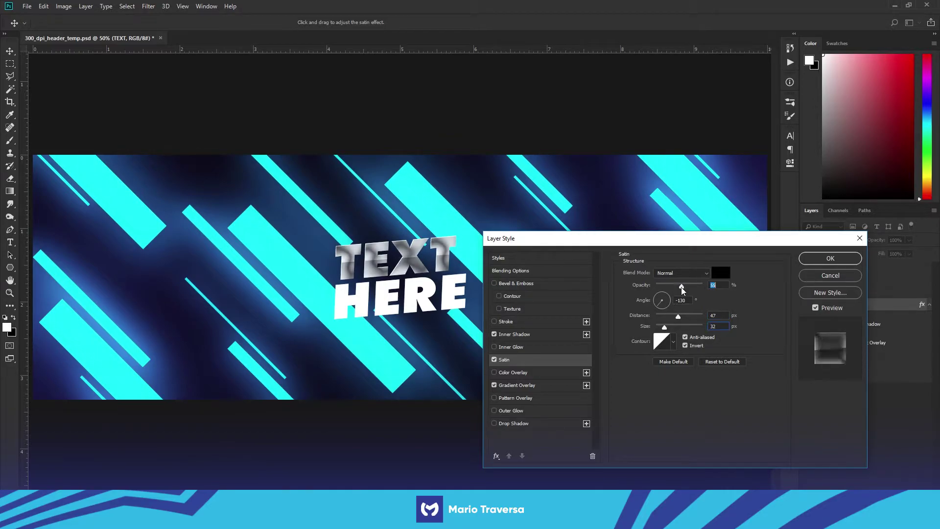
pyautogui.click(495, 358)
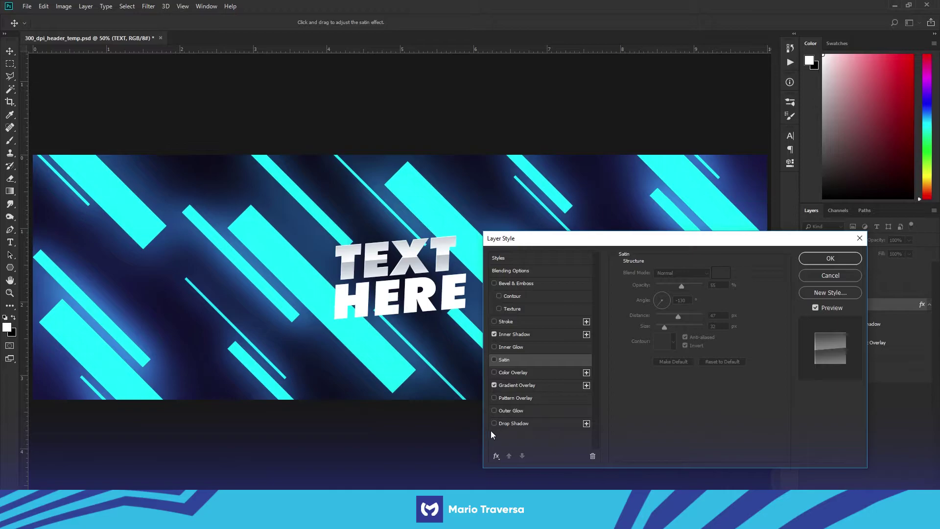
# Add a drop shadow to the TEXT layer with a 135° angle, 25 px distance and 15% opacity, and apply the layer styles
pyautogui.click(507, 424)
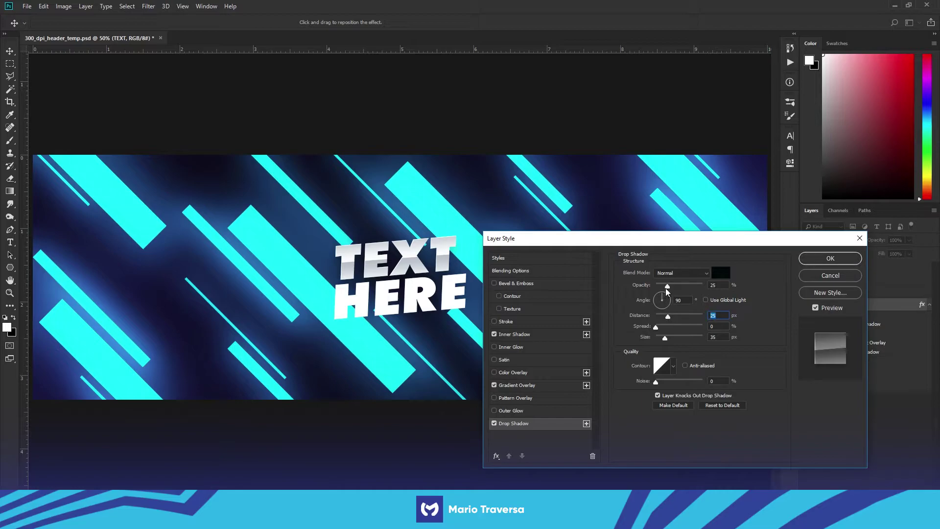
pyautogui.click(651, 303)
pyautogui.write('135')
pyautogui.moveTo(667, 316); pyautogui.dragTo(662, 316)
pyautogui.write('25')
pyautogui.click(716, 284)
pyautogui.write('15')
pyautogui.click(828, 258)
# Copy the layer style from the TEXT layer and paste it onto the HERE layer
pyautogui.rightClick(843, 305)
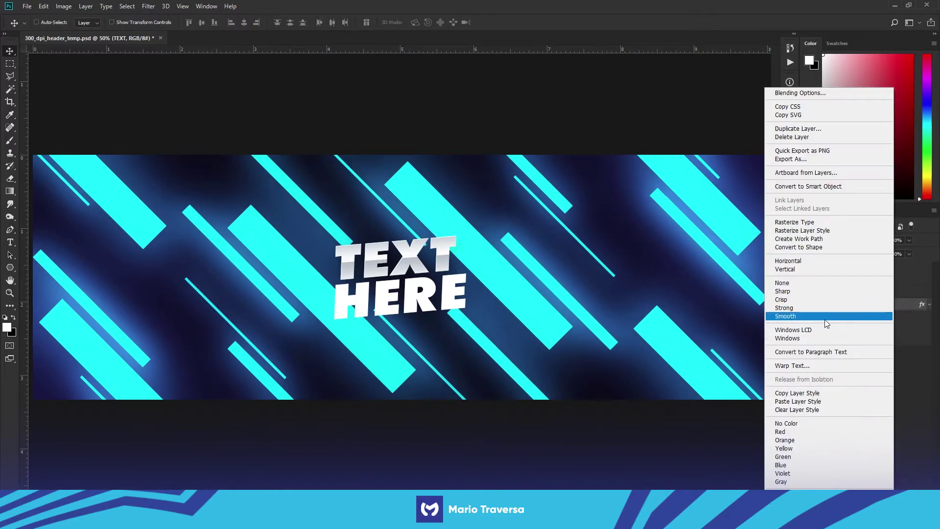
pyautogui.click(818, 392)
pyautogui.click(869, 293)
pyautogui.rightClick(869, 294)
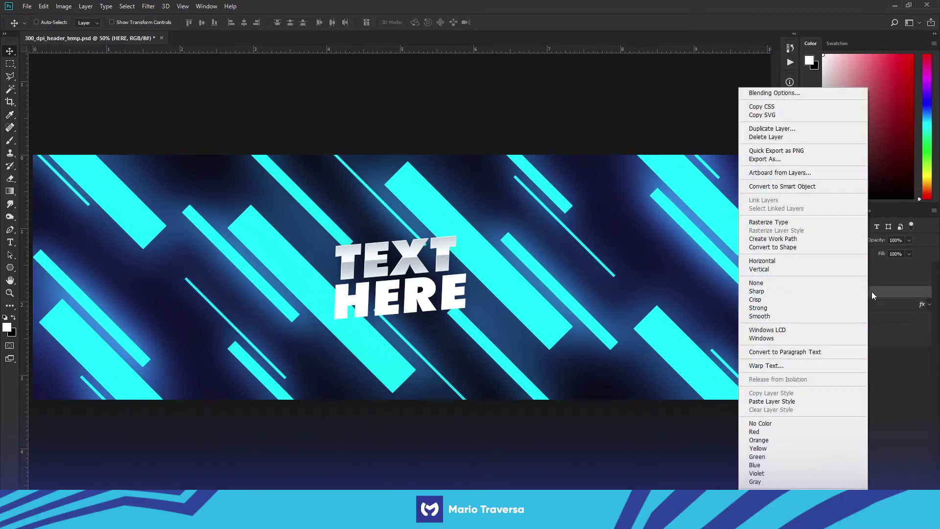
pyautogui.click(793, 401)
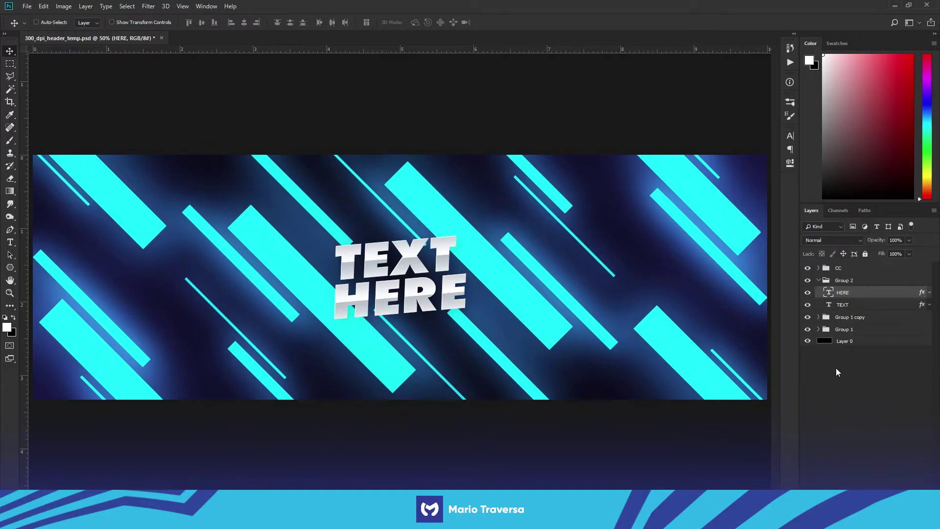
pyautogui.hotkey('ctrl', '-')
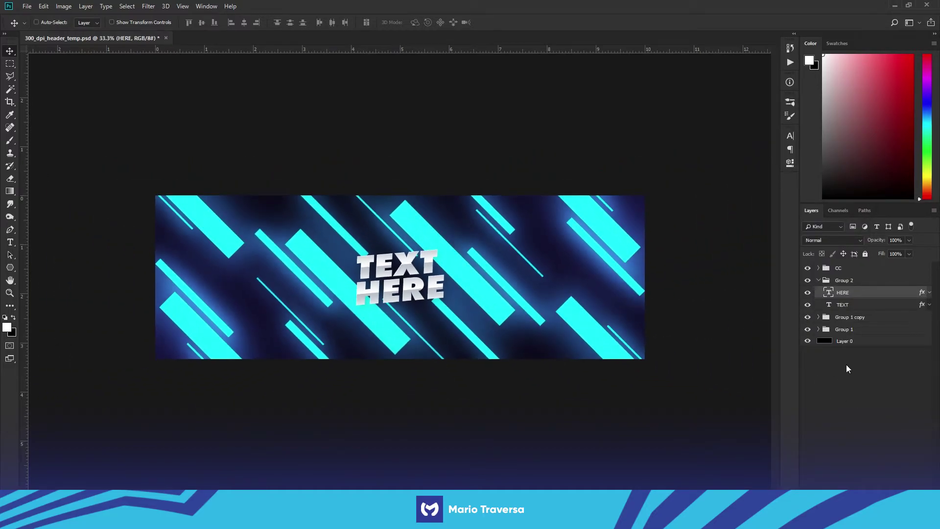